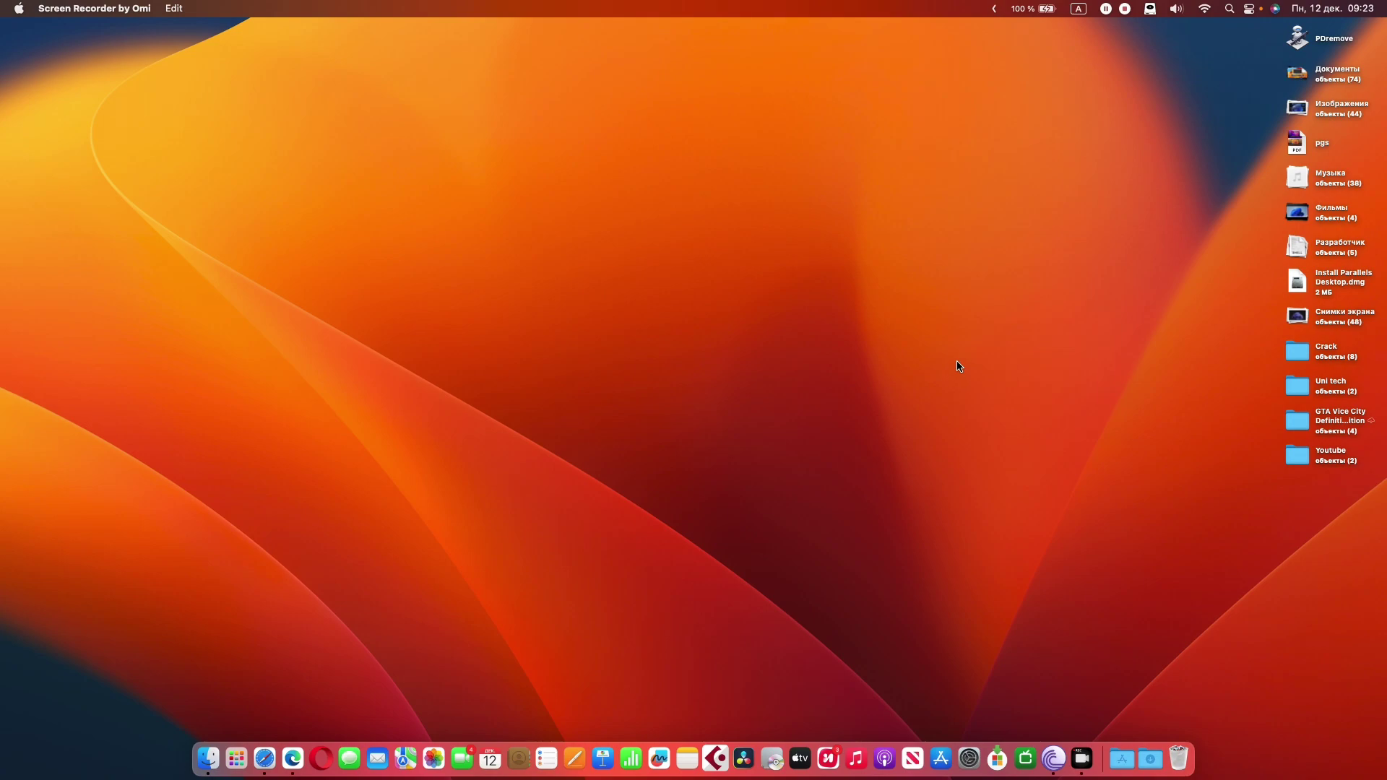
# - Launch Urban VPN Desktop, connect to the Belgium location and close the VPN window
pyautogui.click(236, 758)
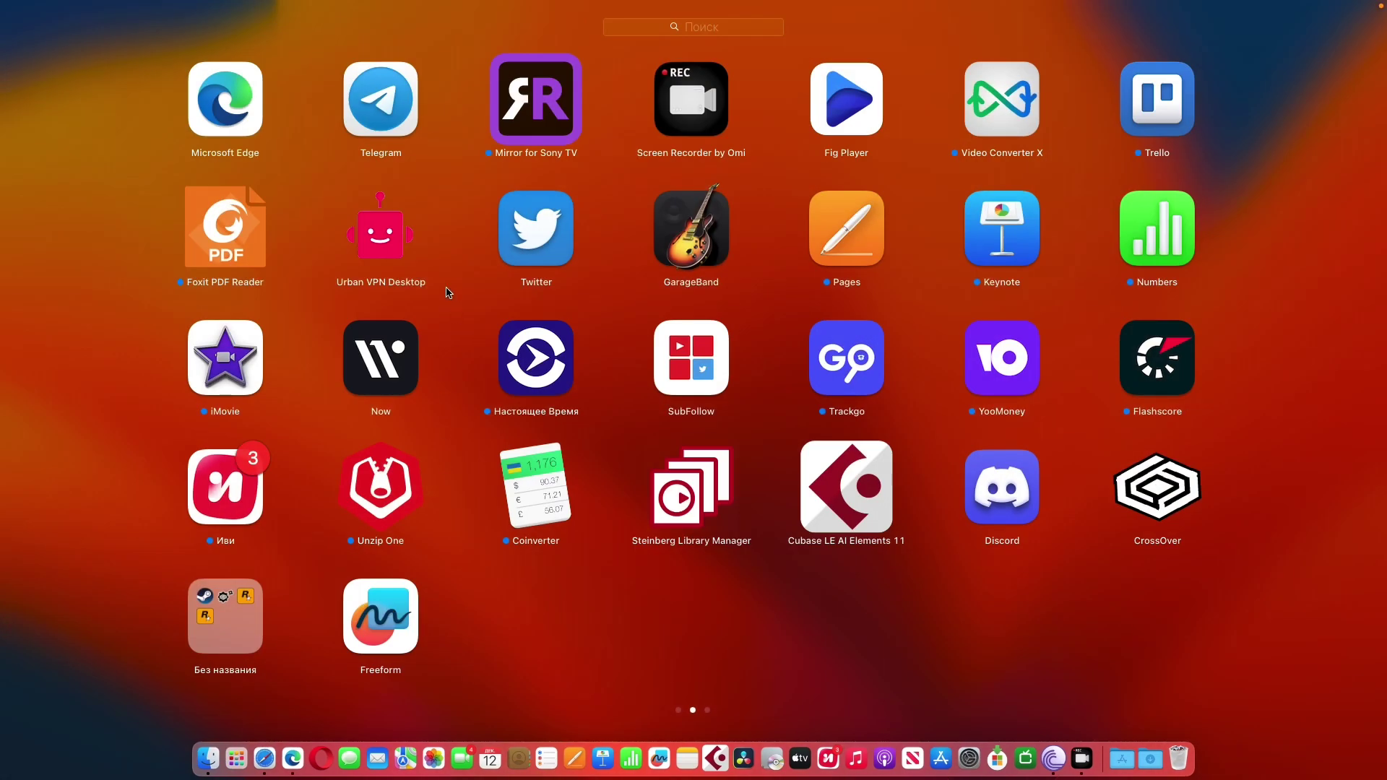
pyautogui.click(375, 224)
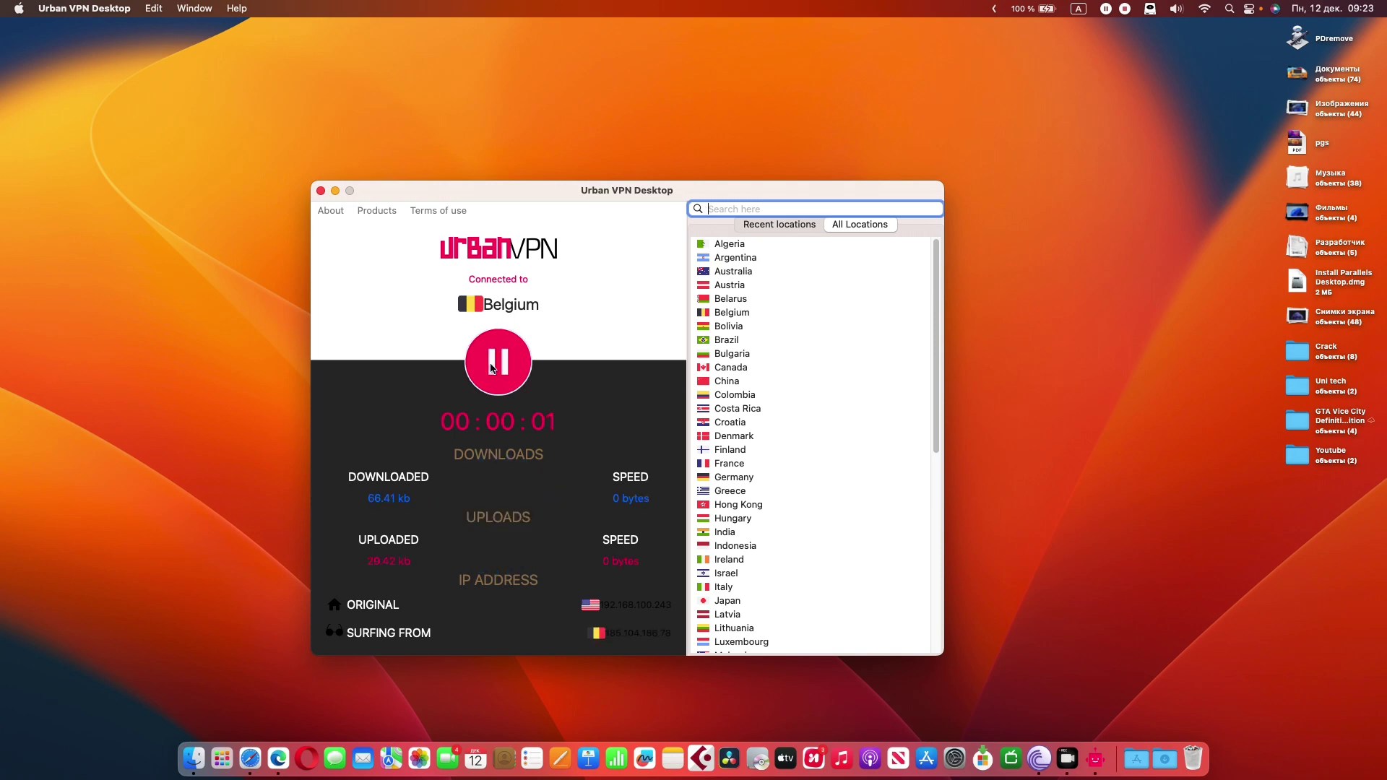
pyautogui.click(321, 191)
# - Run the installer from Install Parallels Desktop.dmg, authorise it with the administrator password and close the disk image window
pyautogui.doubleClick(1297, 282)
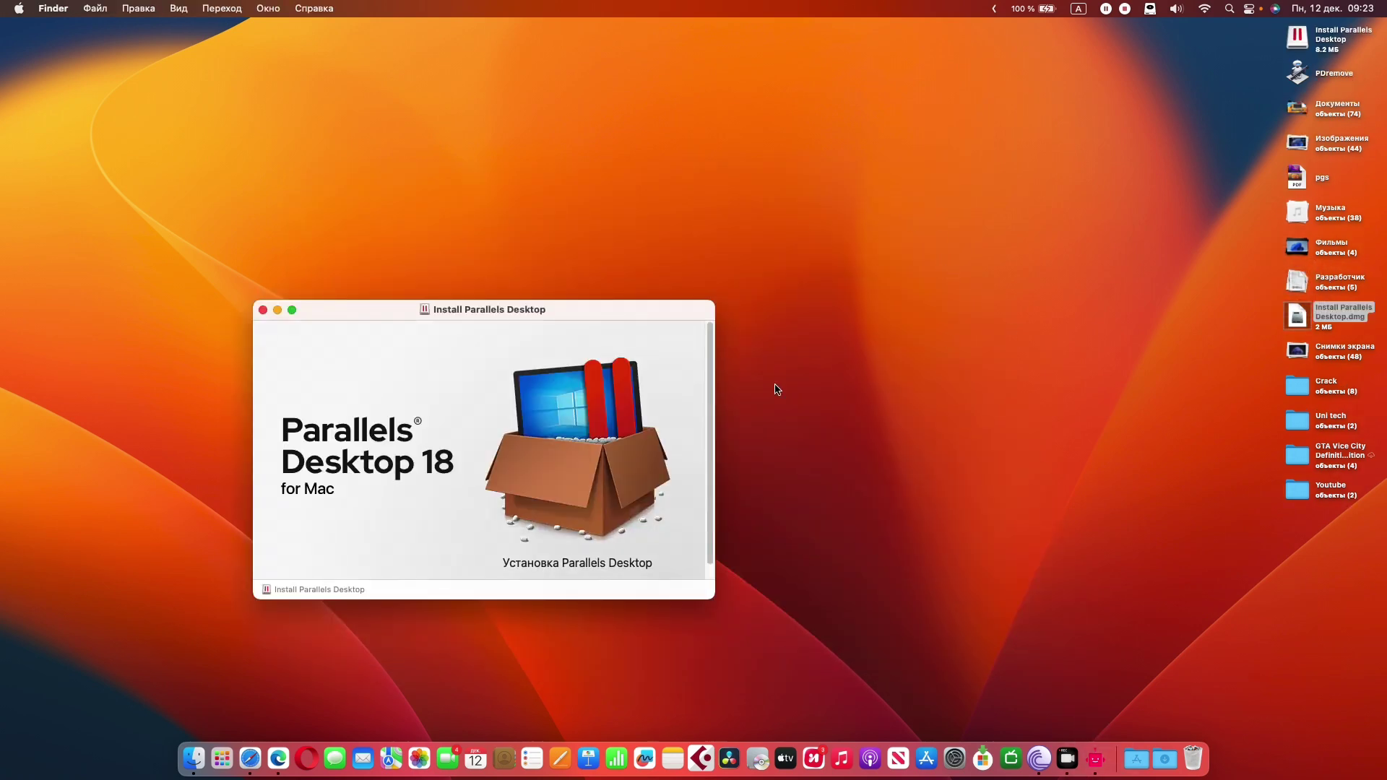
pyautogui.doubleClick(625, 472)
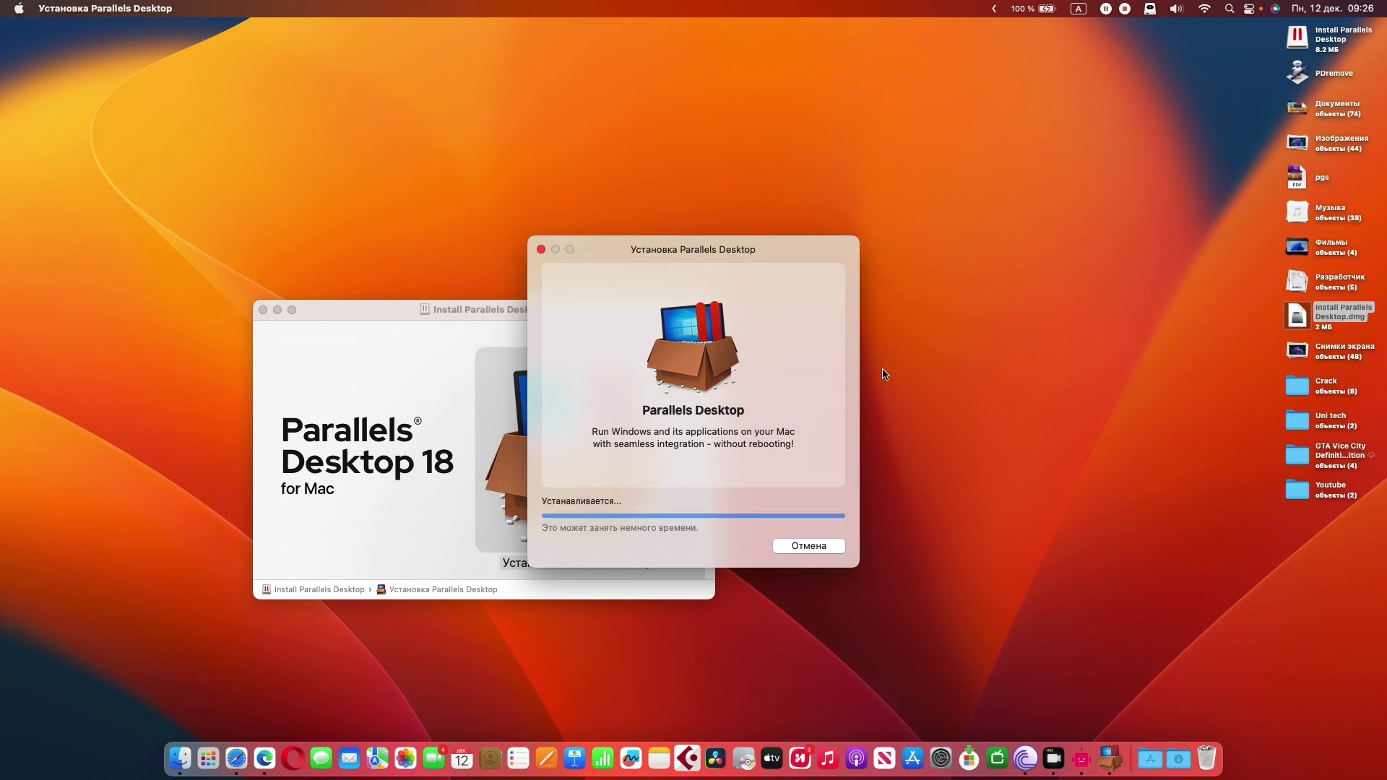
pyautogui.write('••')
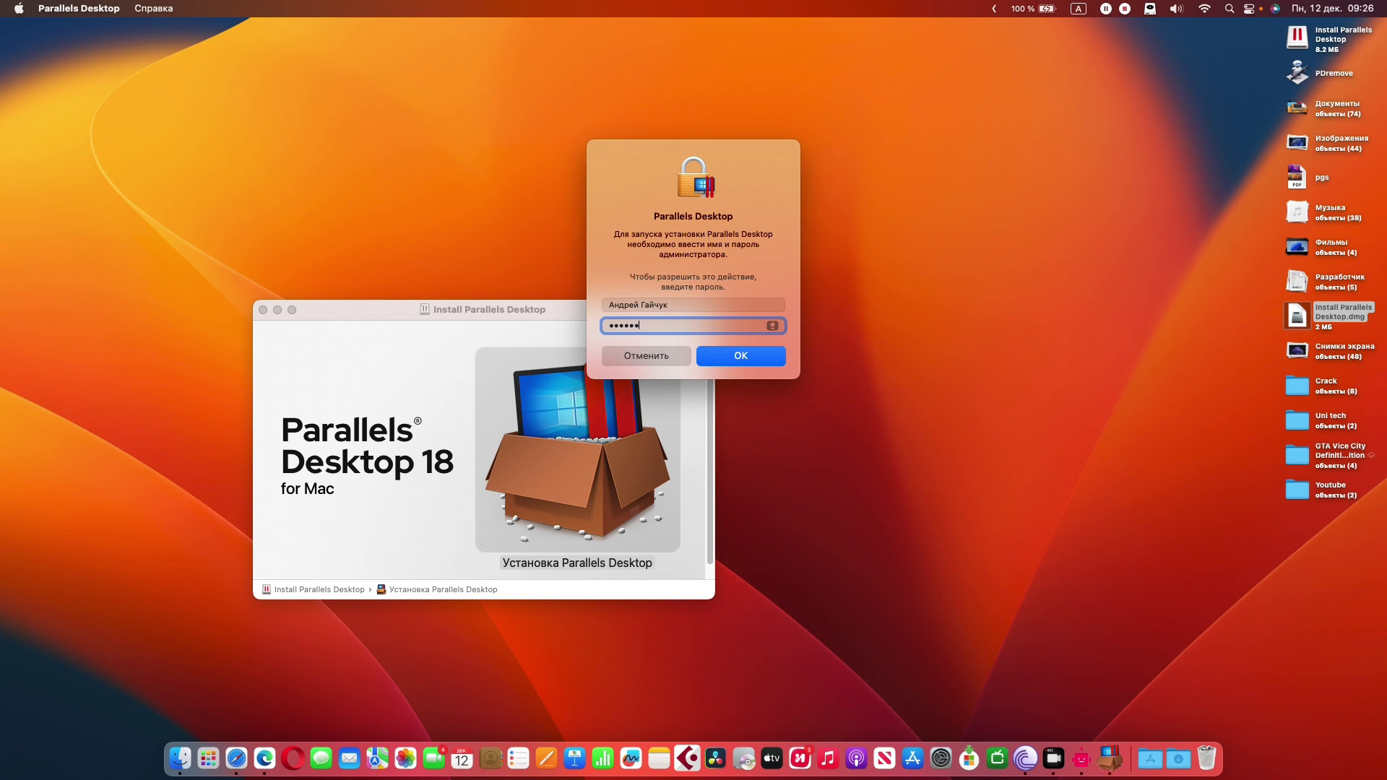
pyautogui.press('Return')
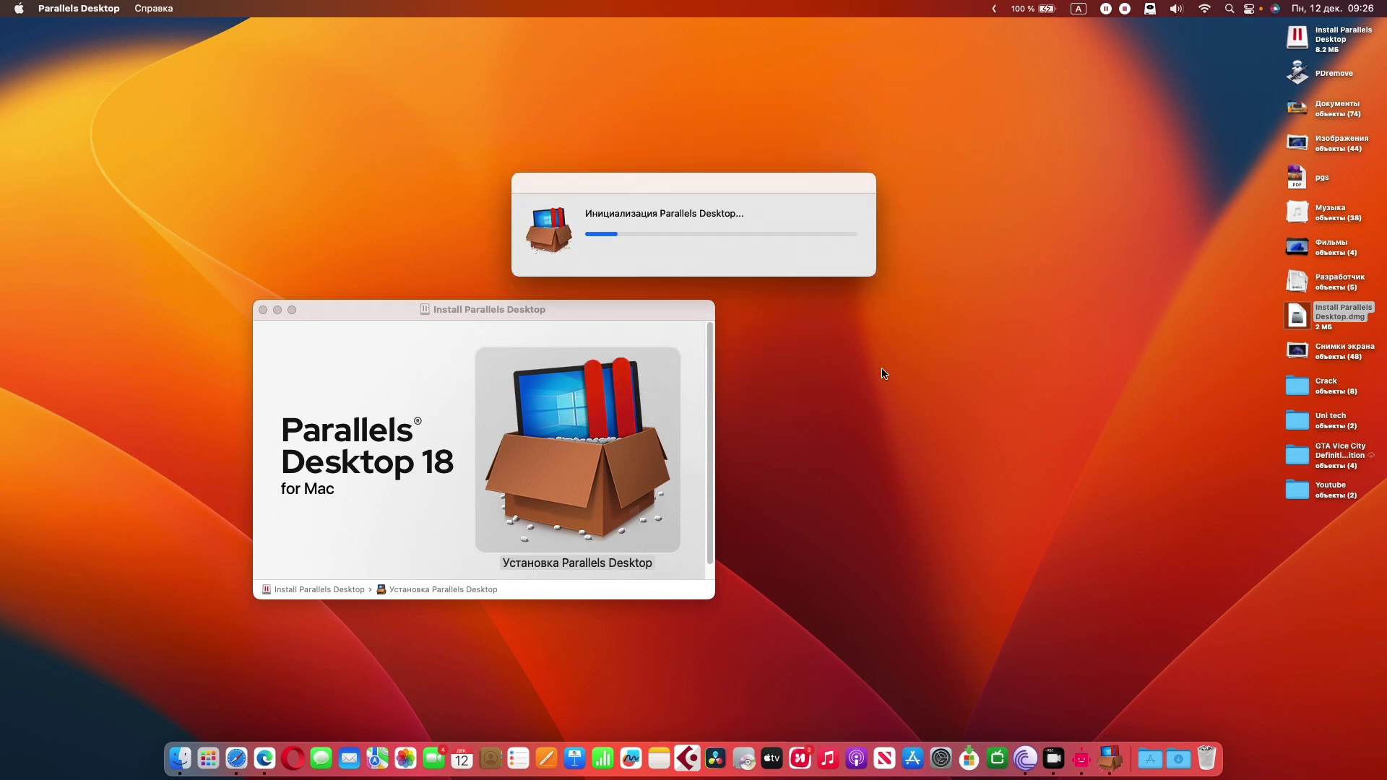
pyautogui.click(263, 310)
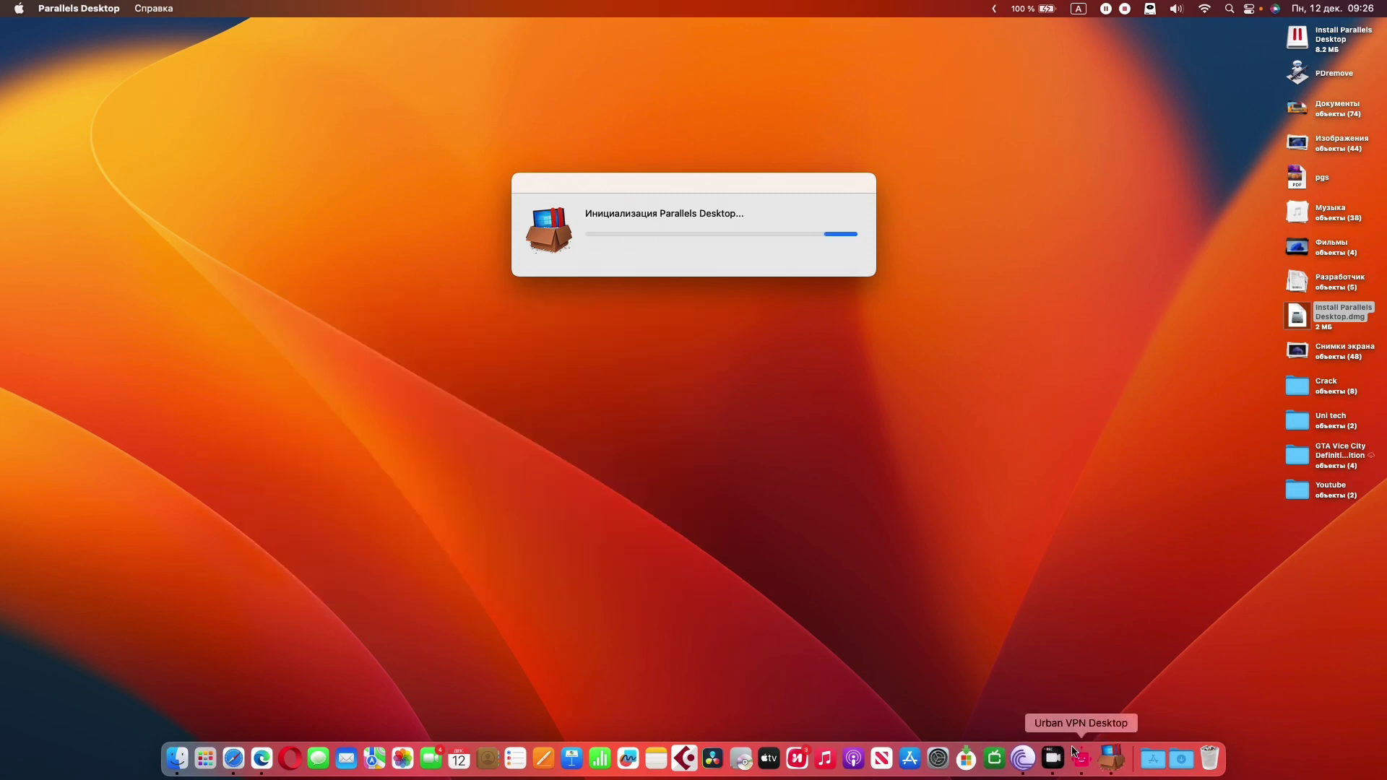
# - Disconnect Urban VPN and close the Parallels Desktop 18 about window
pyautogui.click(1082, 759)
pyautogui.click(498, 361)
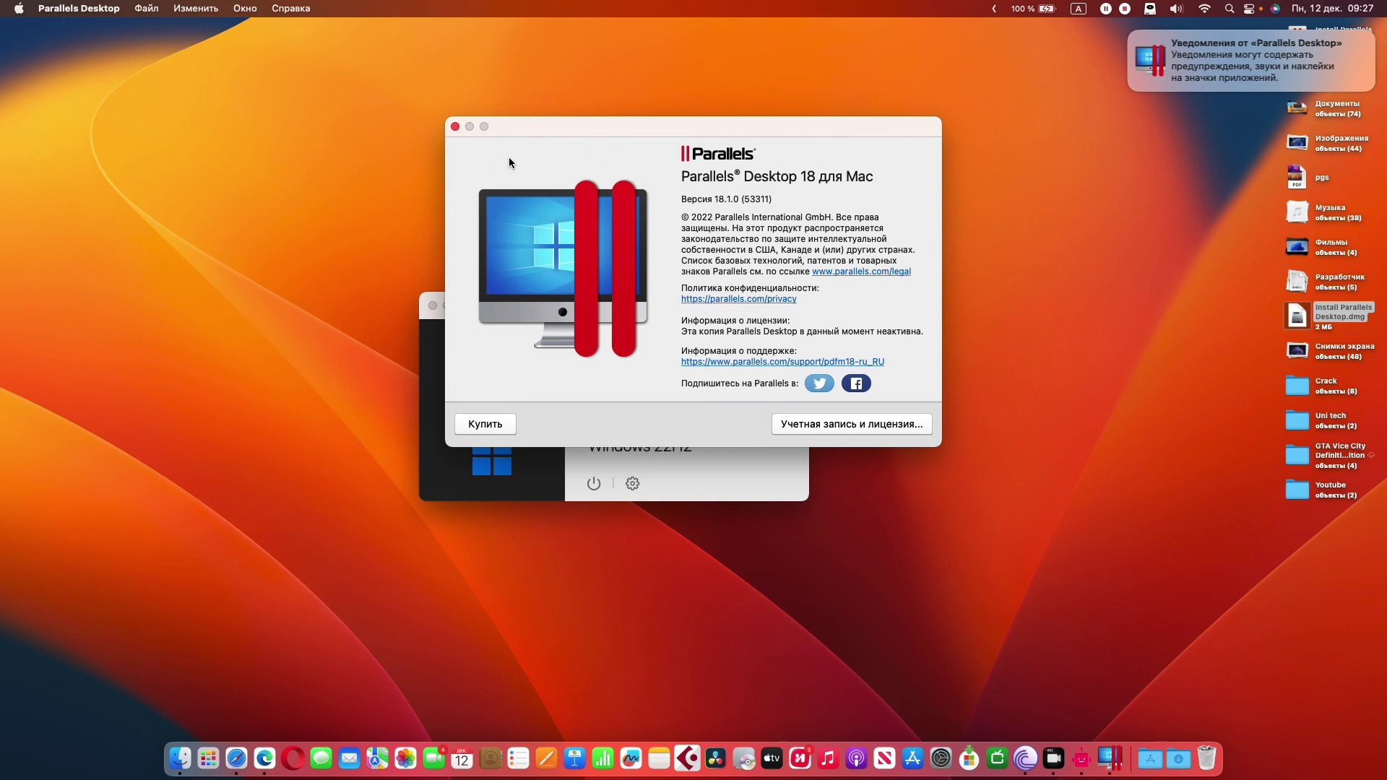
pyautogui.click(454, 128)
pyautogui.click(254, 560)
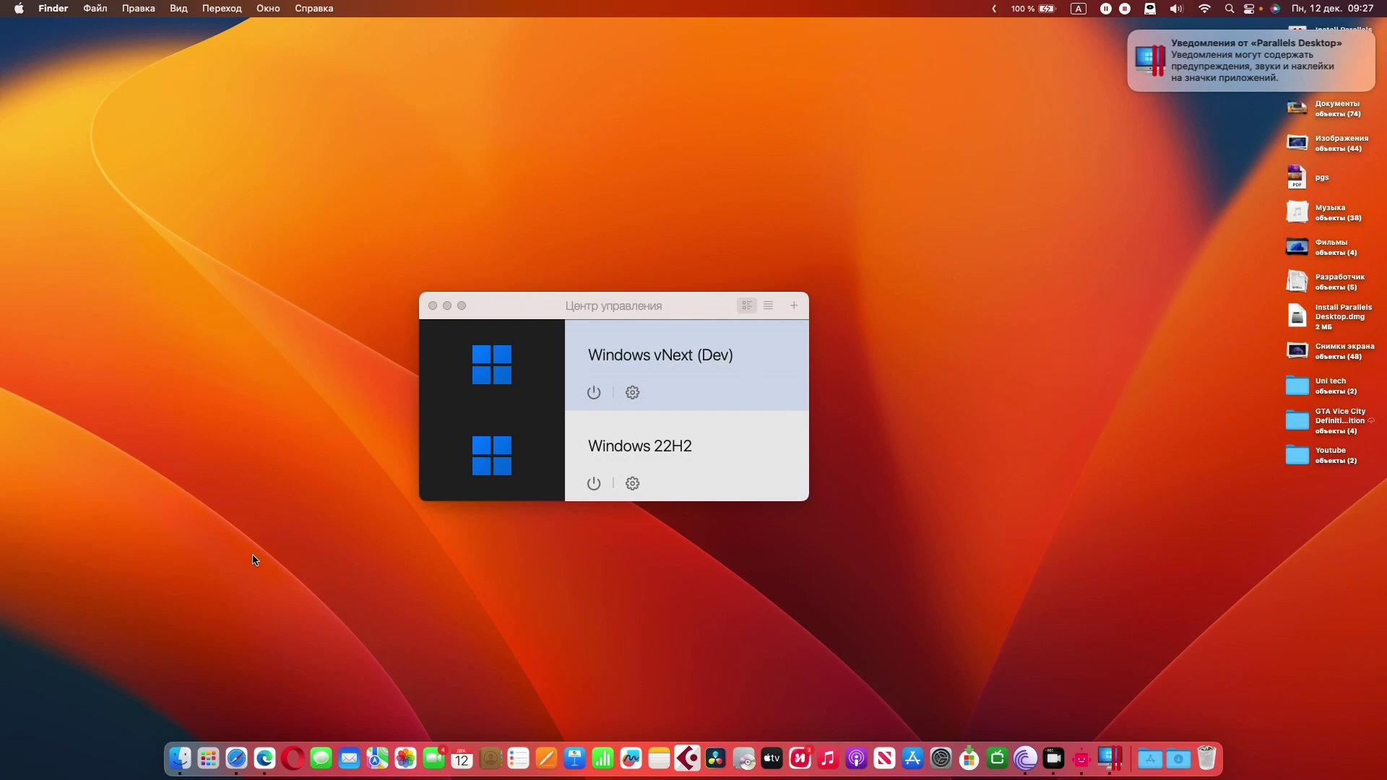
pyautogui.press('F4')
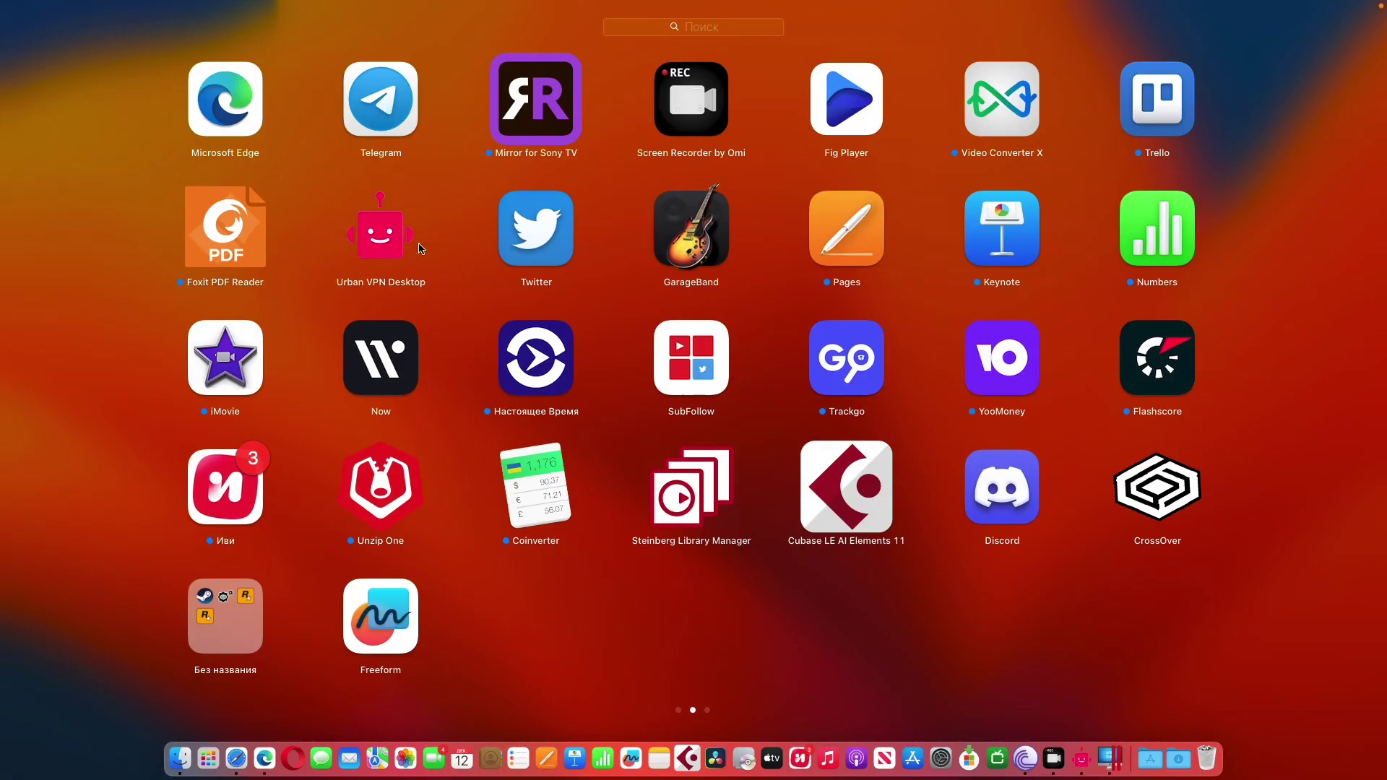
pyautogui.click(413, 118)
pyautogui.press('super+q')
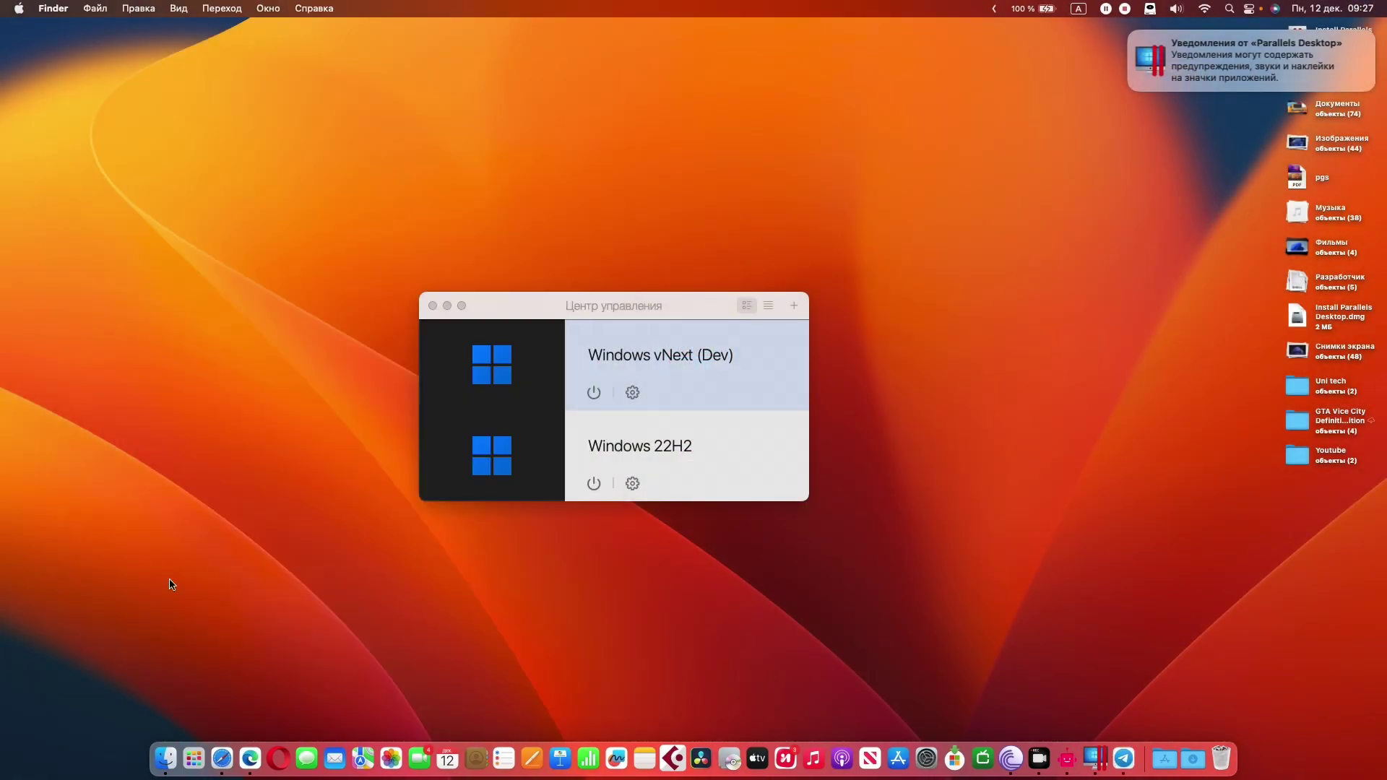
pyautogui.rightClick(1126, 758)
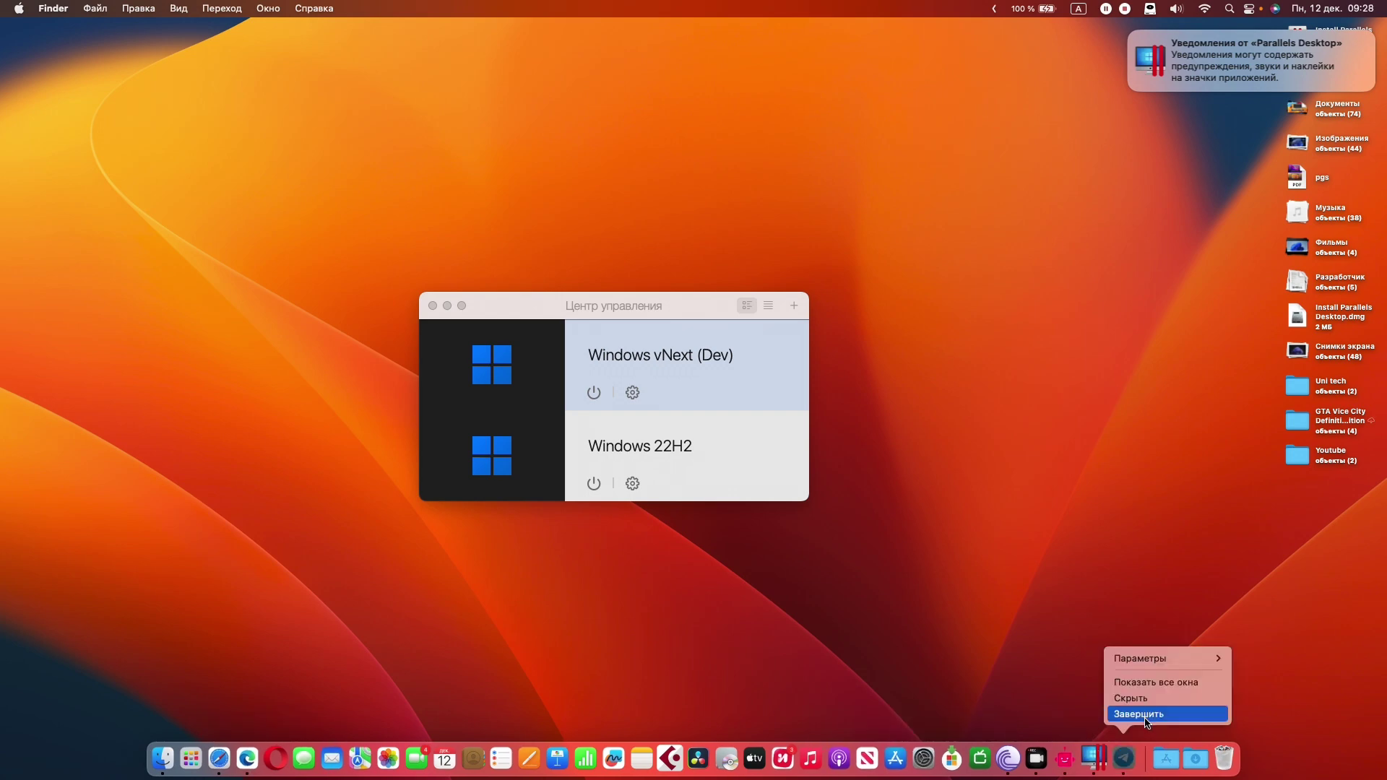
pyautogui.click(1135, 725)
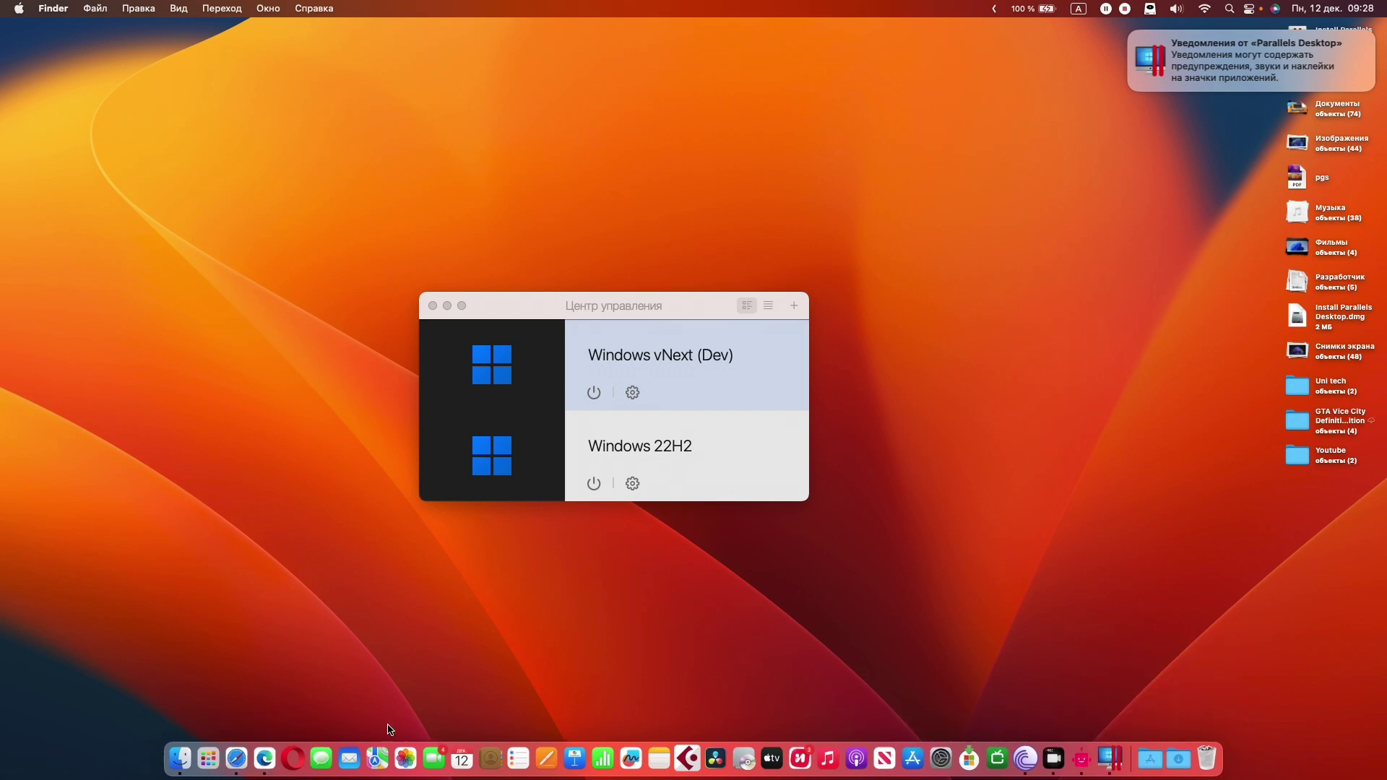
# - Switch to Microsoft Edge and open the Technology Universe channel page on YouTube
pyautogui.click(264, 759)
pyautogui.click(339, 228)
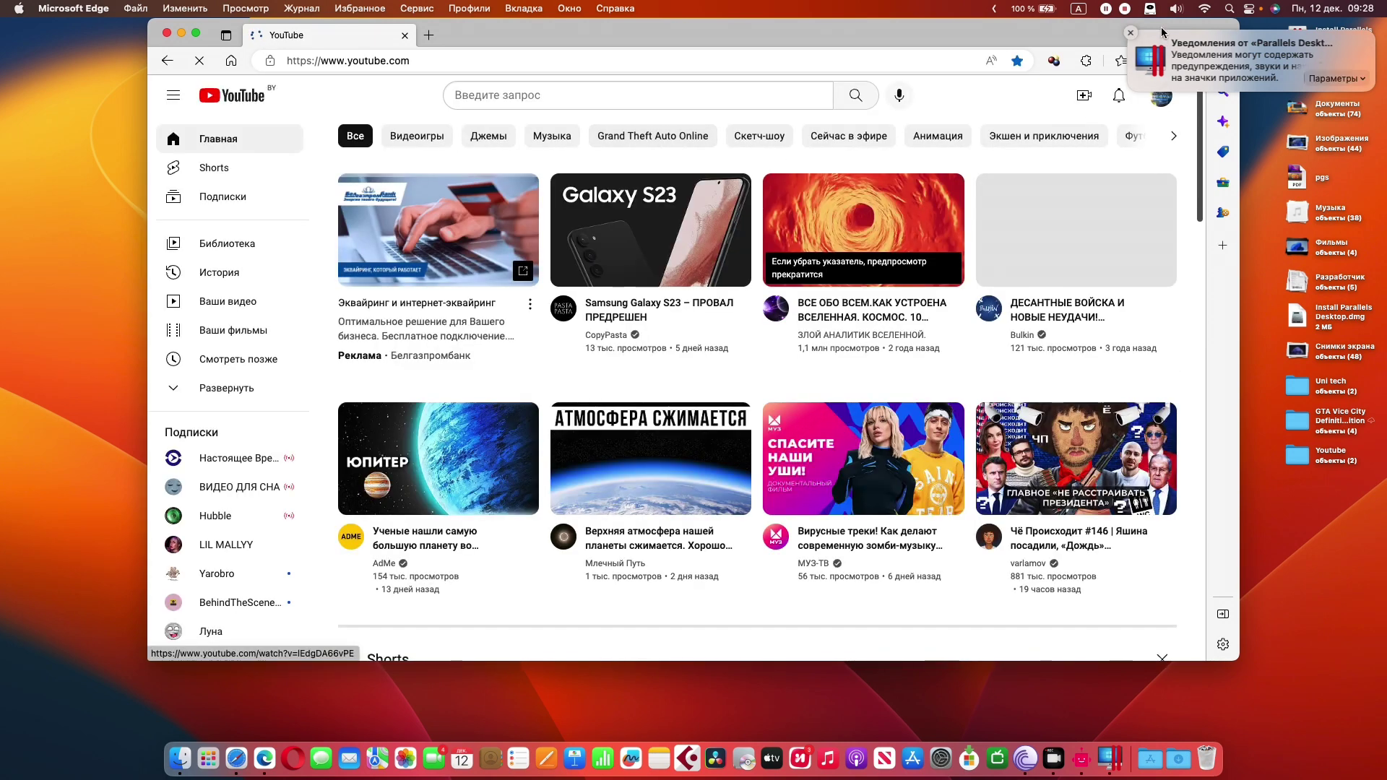
pyautogui.click(511, 418)
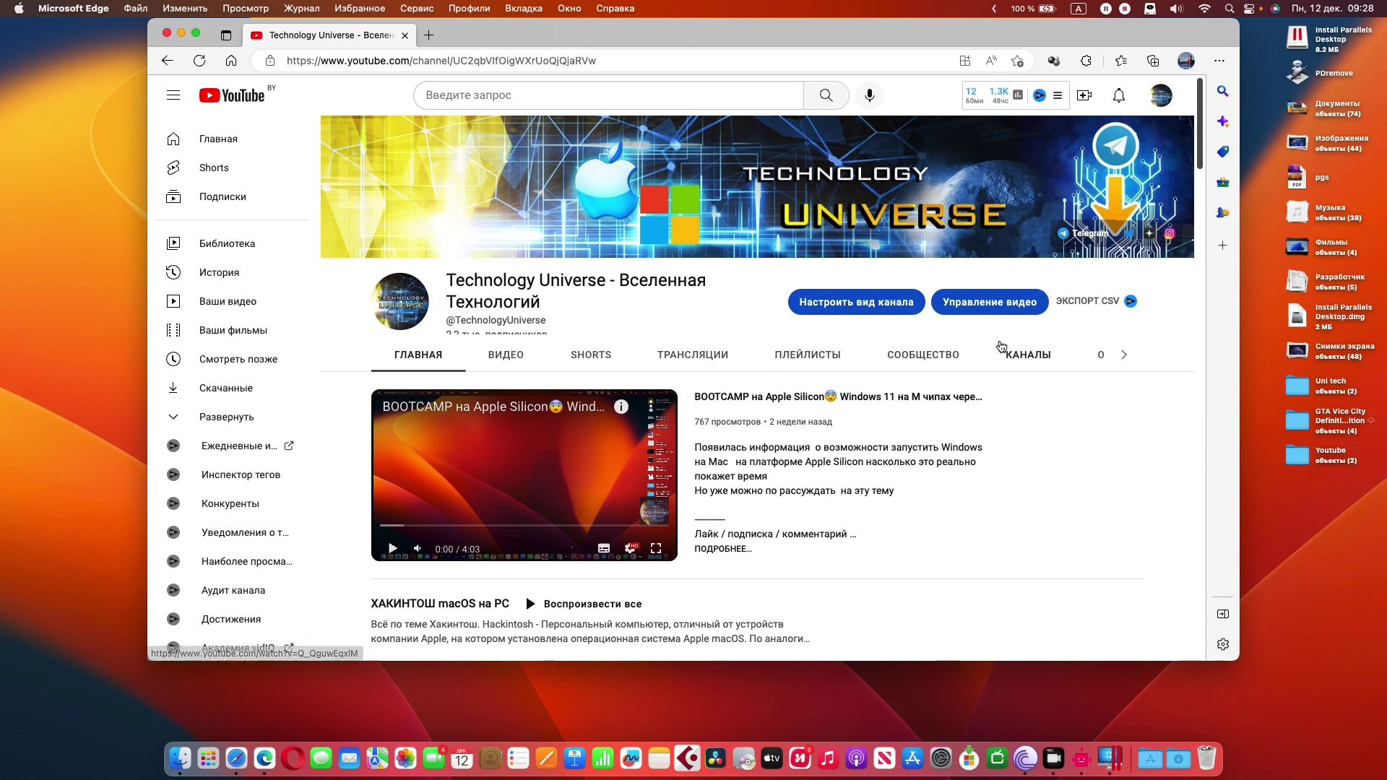
# - Look through the channel's description and links in its about section and return to the channel's home page
pyautogui.click(1123, 355)
pyautogui.click(988, 356)
pyautogui.scroll(-5, 379, 580)
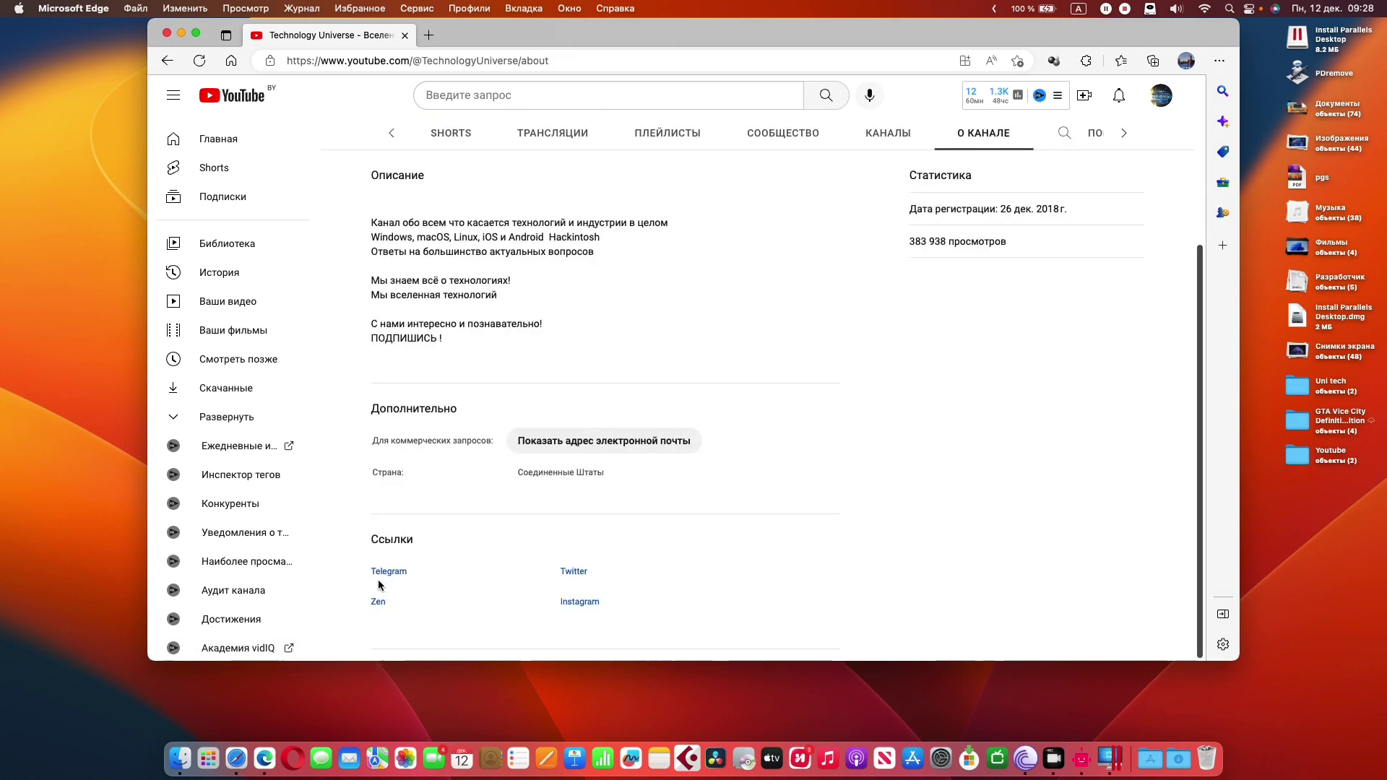
pyautogui.scroll(5, 440, 313)
pyautogui.click(391, 355)
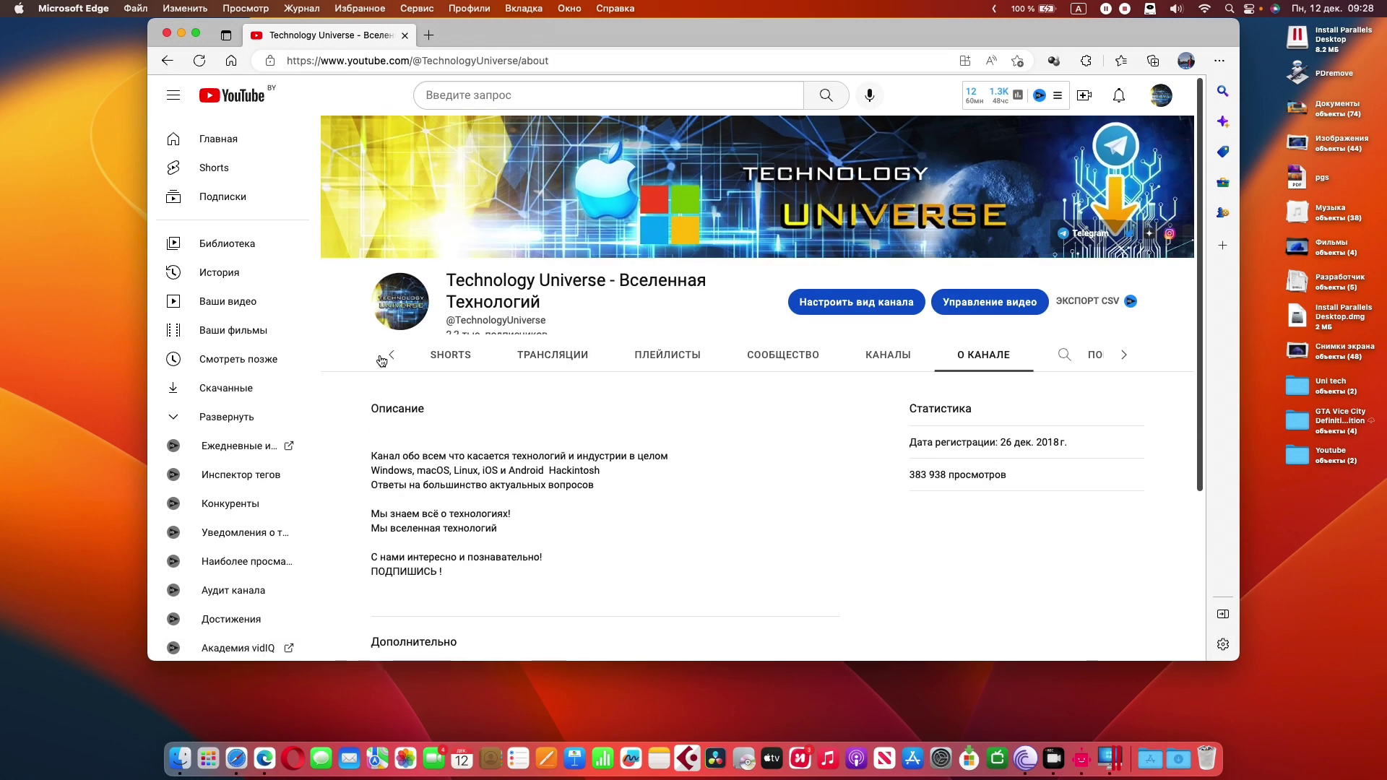
pyautogui.click(391, 355)
pyautogui.click(418, 355)
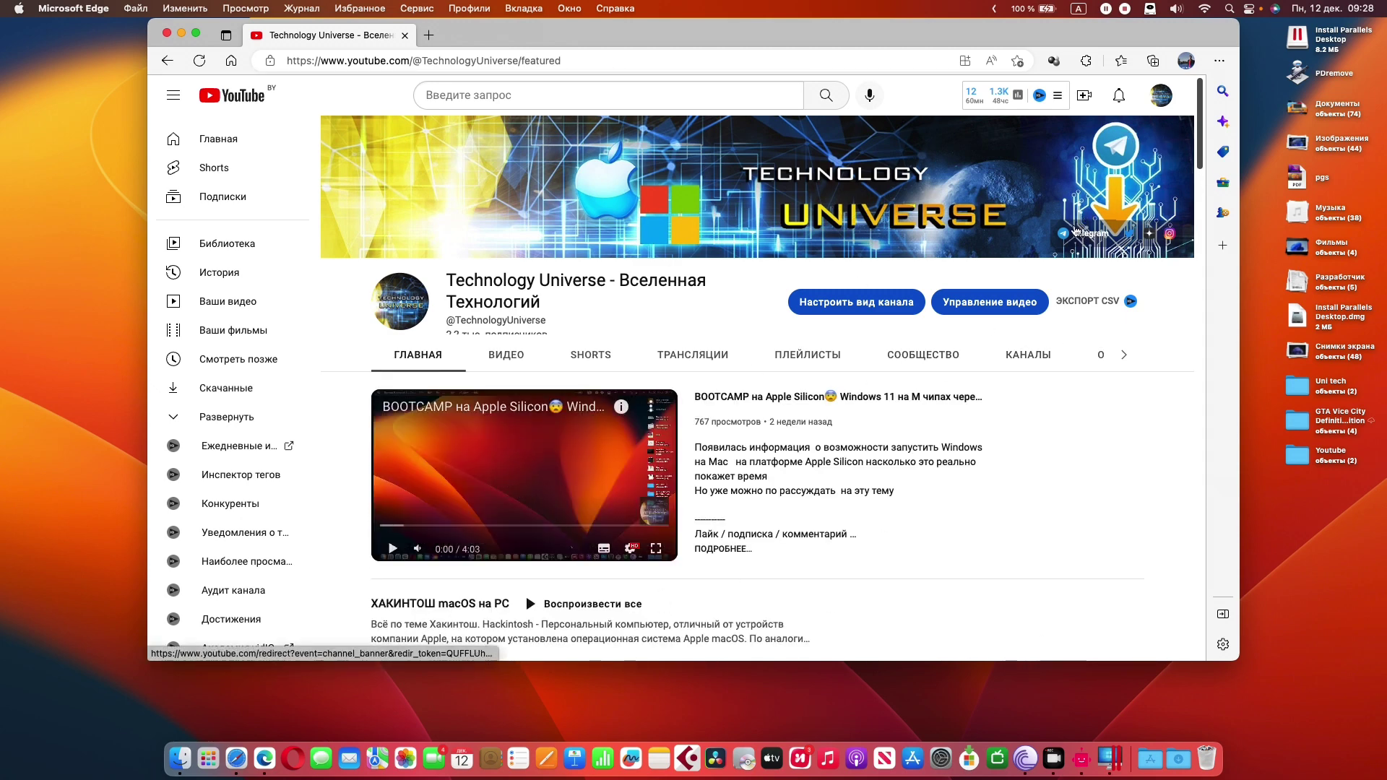
# - Follow the channel banner's Telegram link into the Telegram app and expand the full description in the channel information
pyautogui.click(1117, 155)
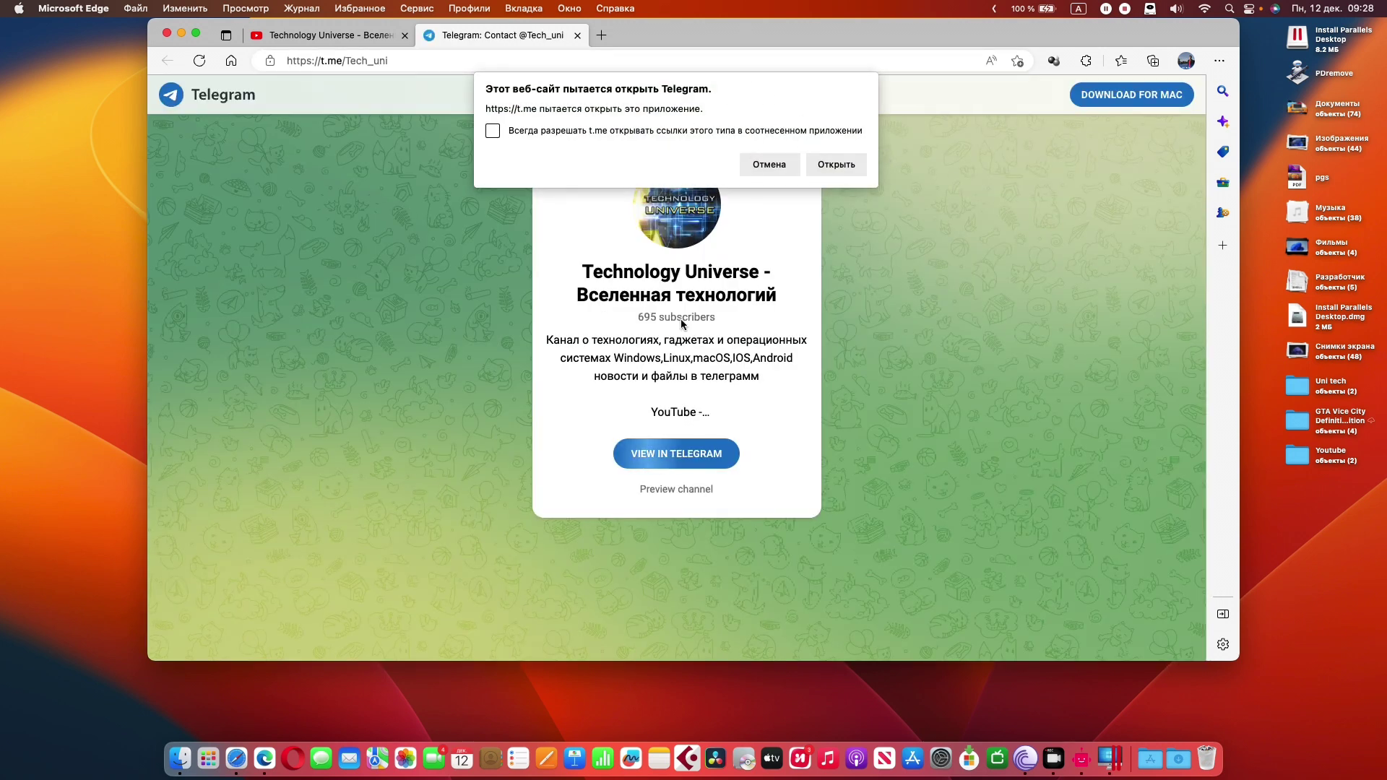
pyautogui.click(835, 164)
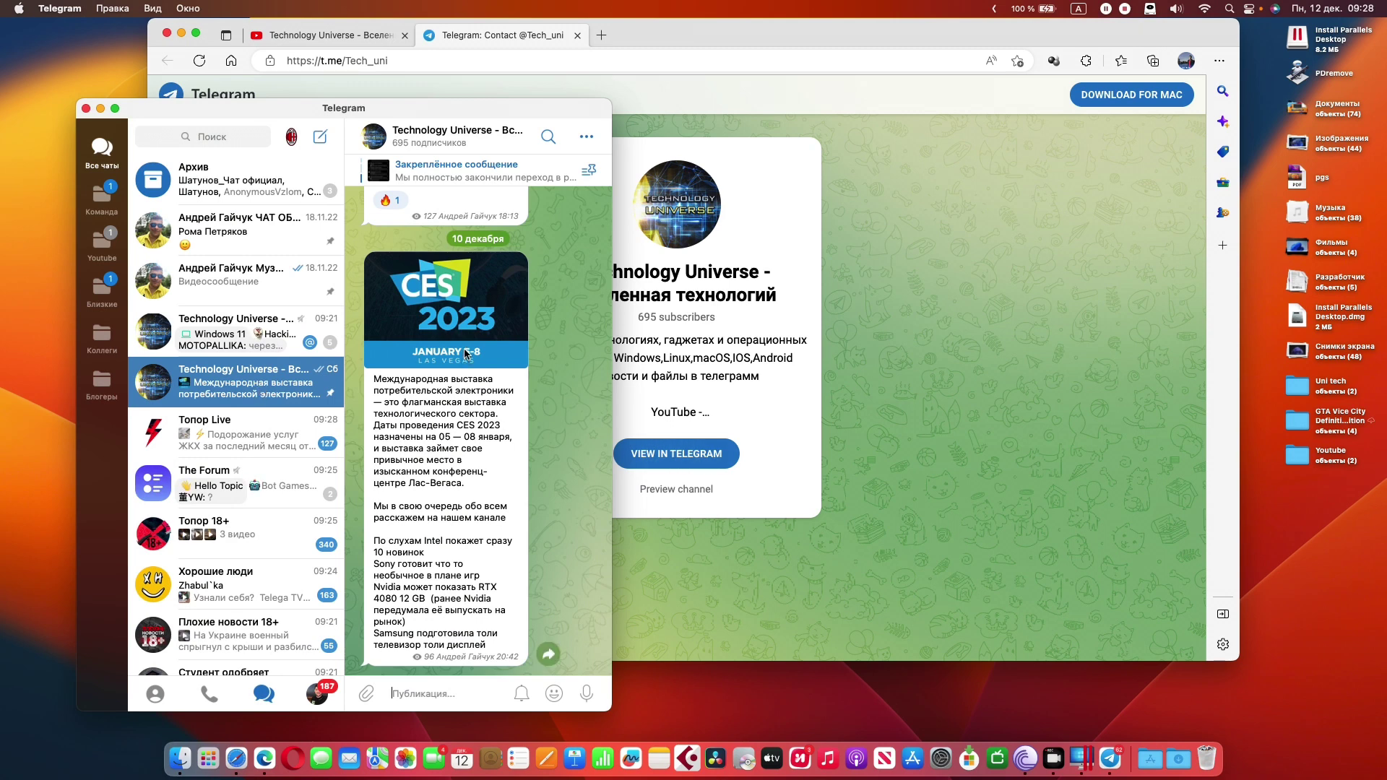
pyautogui.click(437, 137)
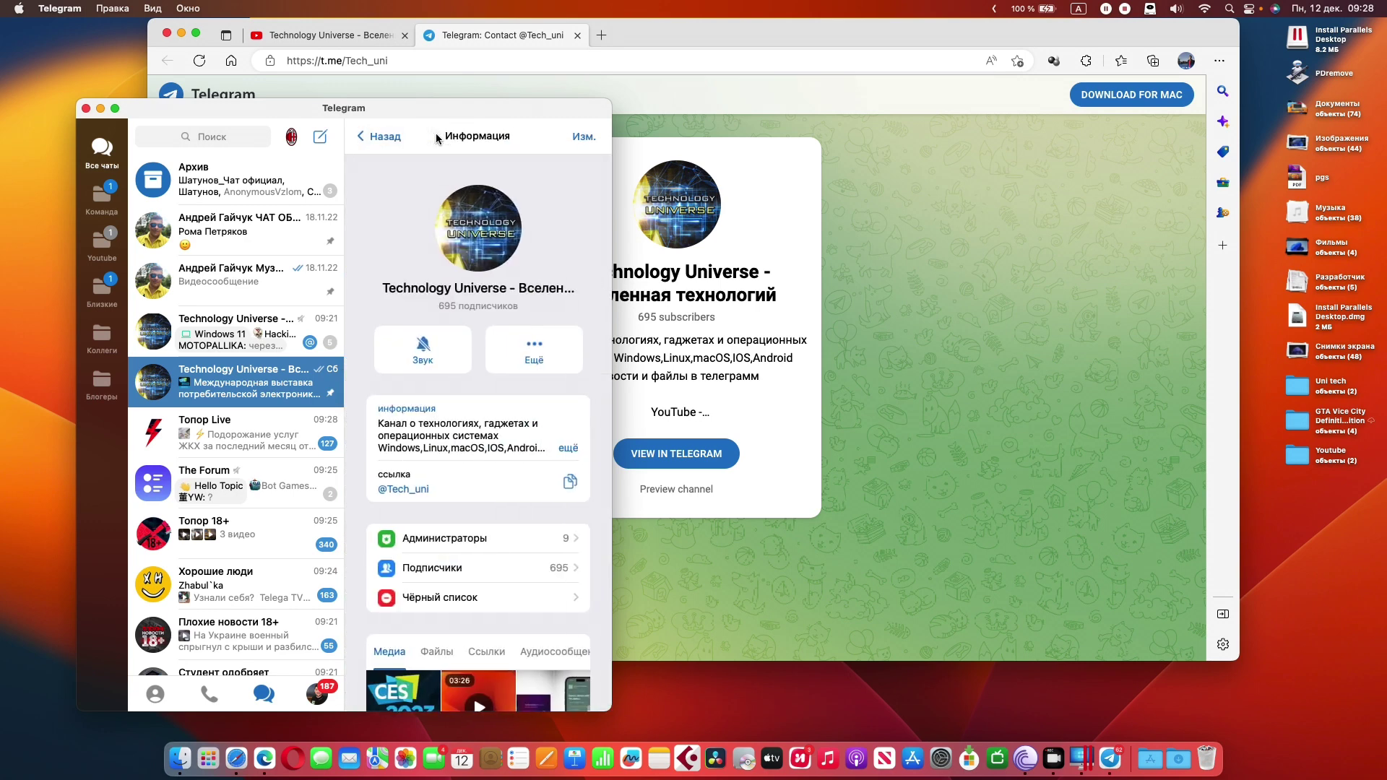
pyautogui.click(568, 448)
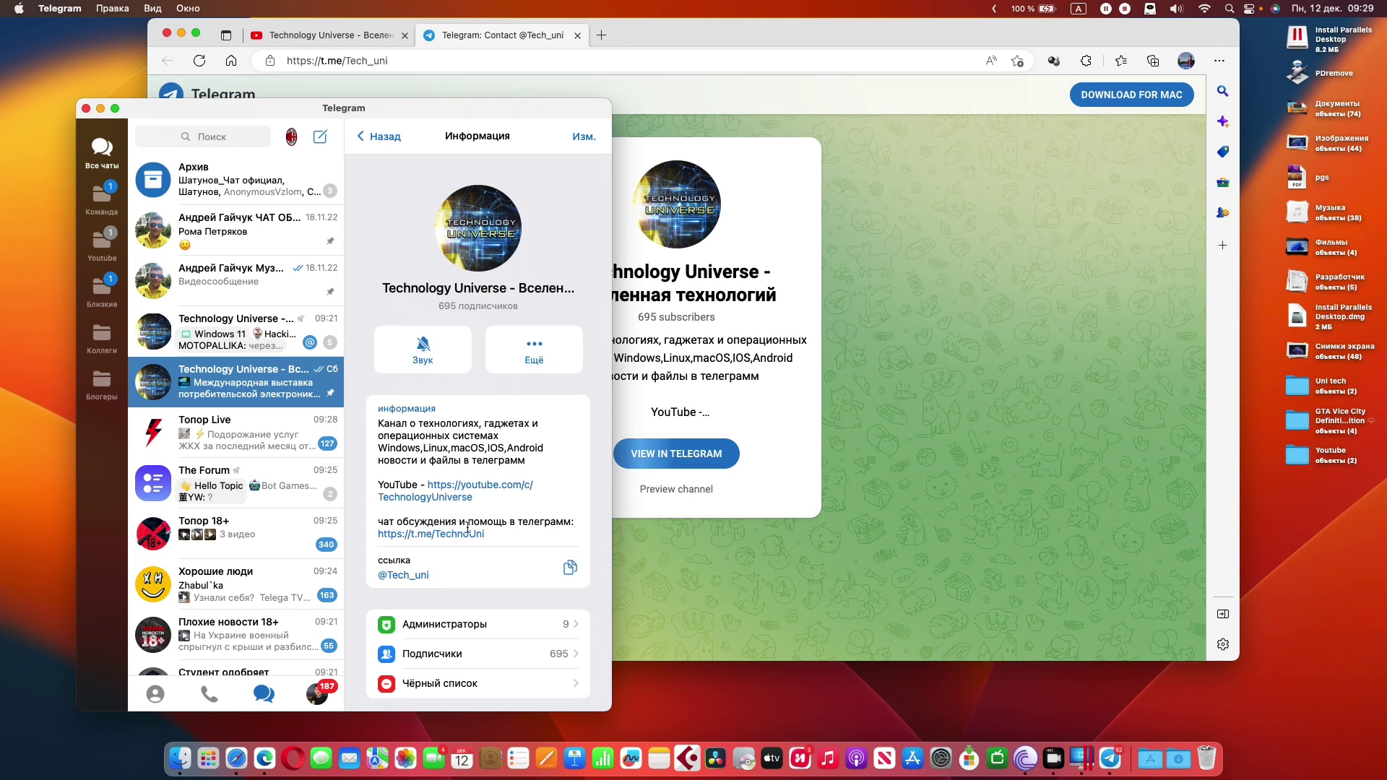
# - Open the Parallels Desktop Mac topic in the Technology Universe group and follow the Yandex Disk link from its pinned message
pyautogui.click(257, 334)
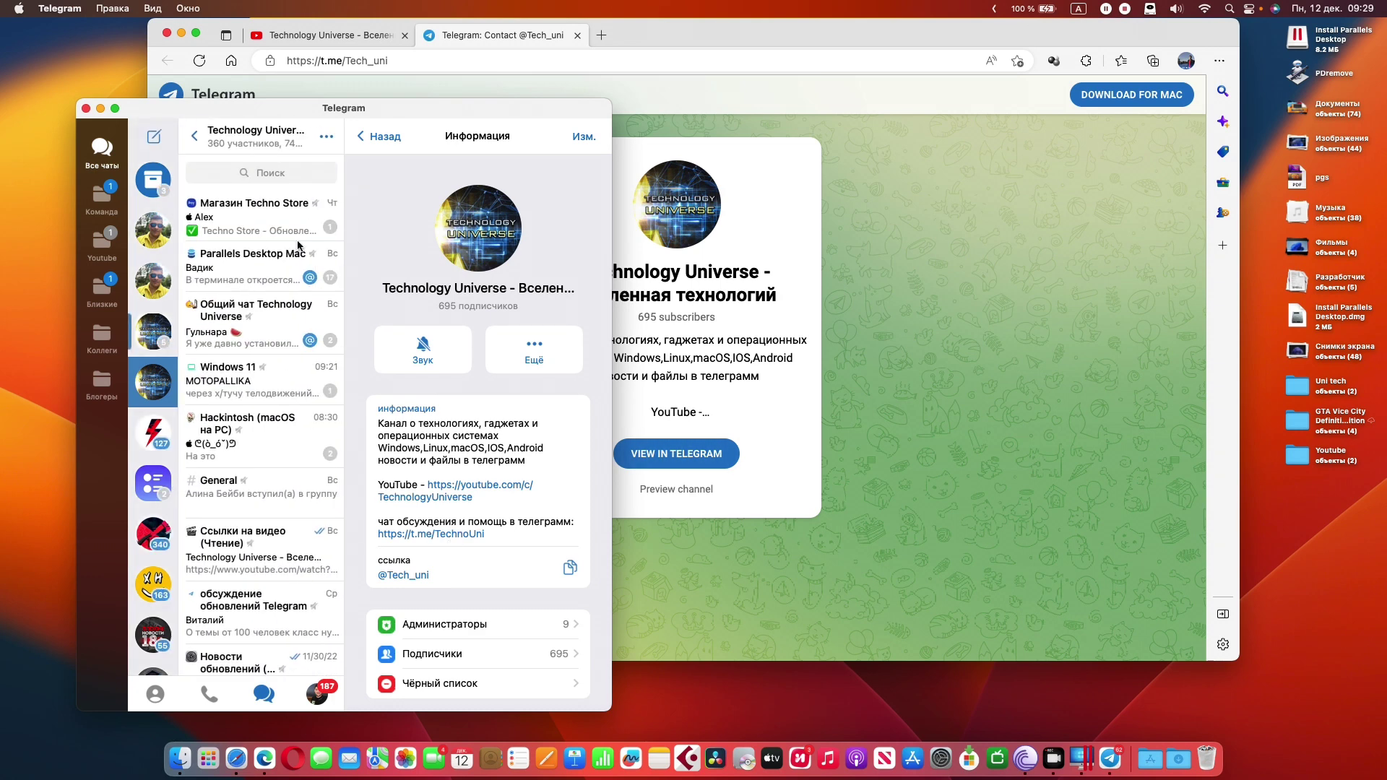
pyautogui.click(223, 252)
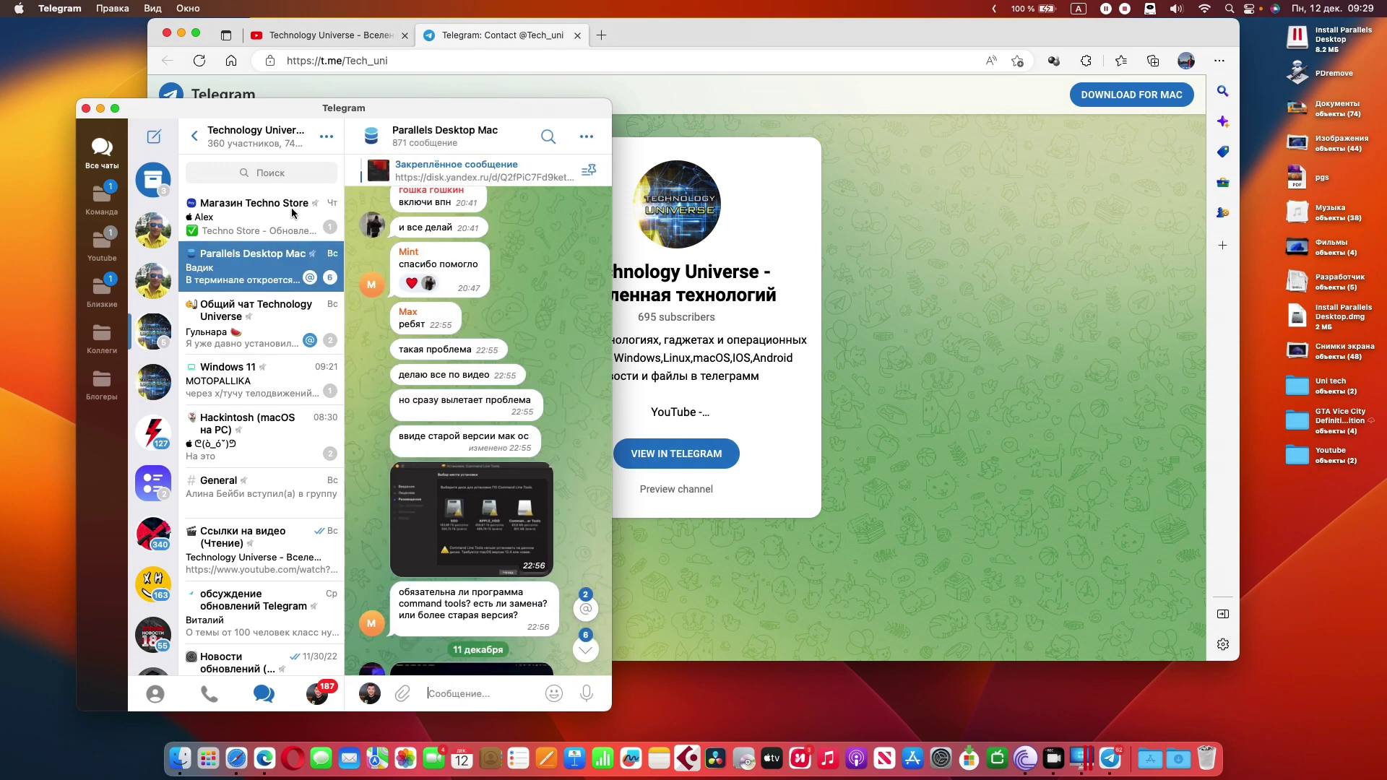
pyautogui.click(463, 180)
pyautogui.click(461, 396)
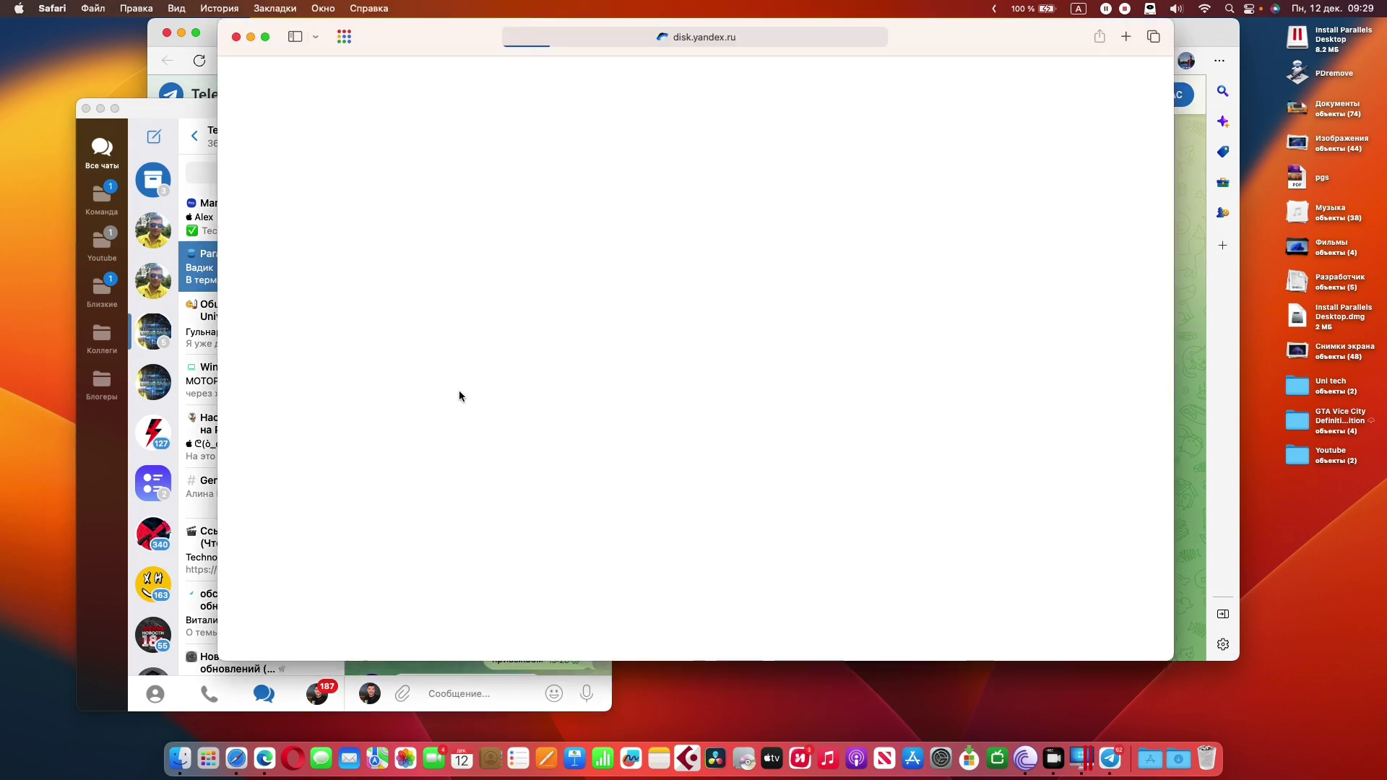
# - Download all files of the PD Apple Silicon intel (NO TRIAL) share, reveal the download in Finder and close the Edge window
pyautogui.click(496, 191)
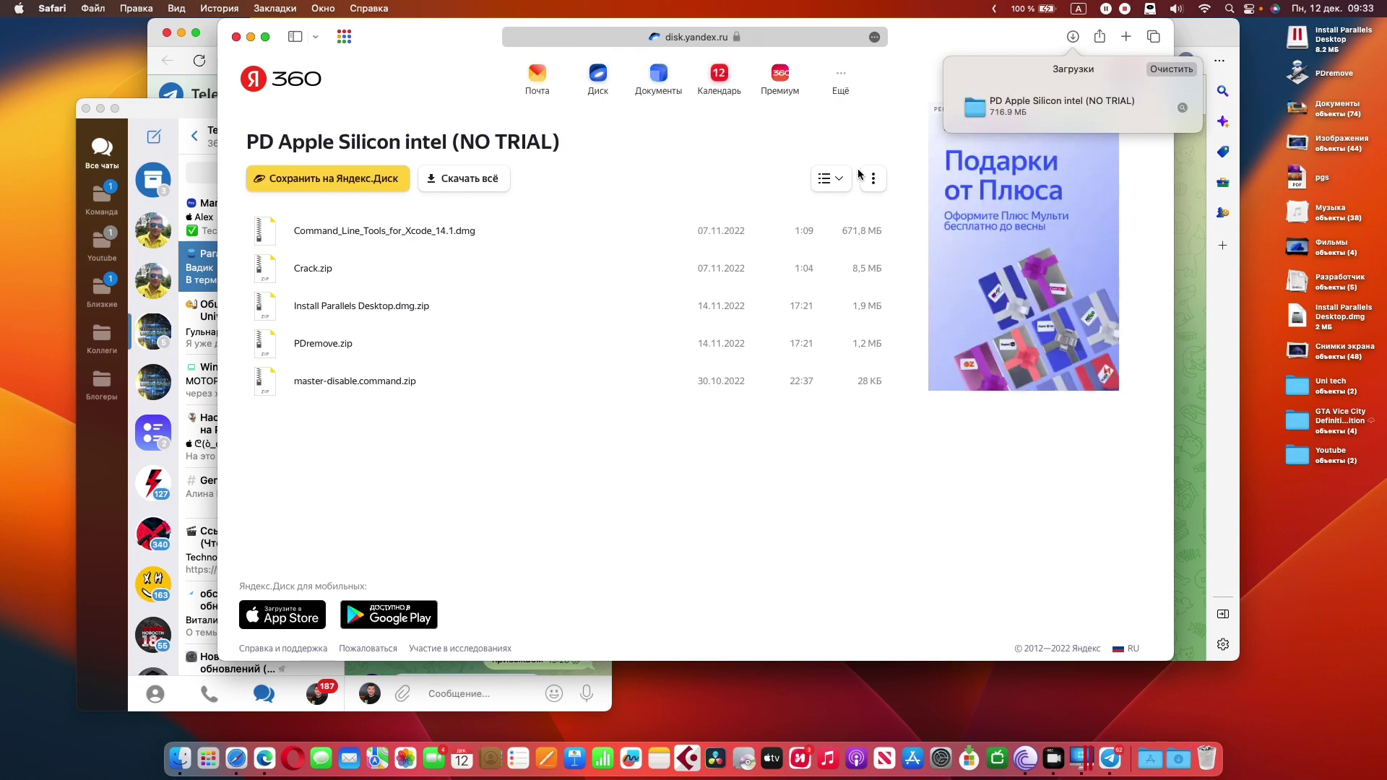
pyautogui.click(1183, 108)
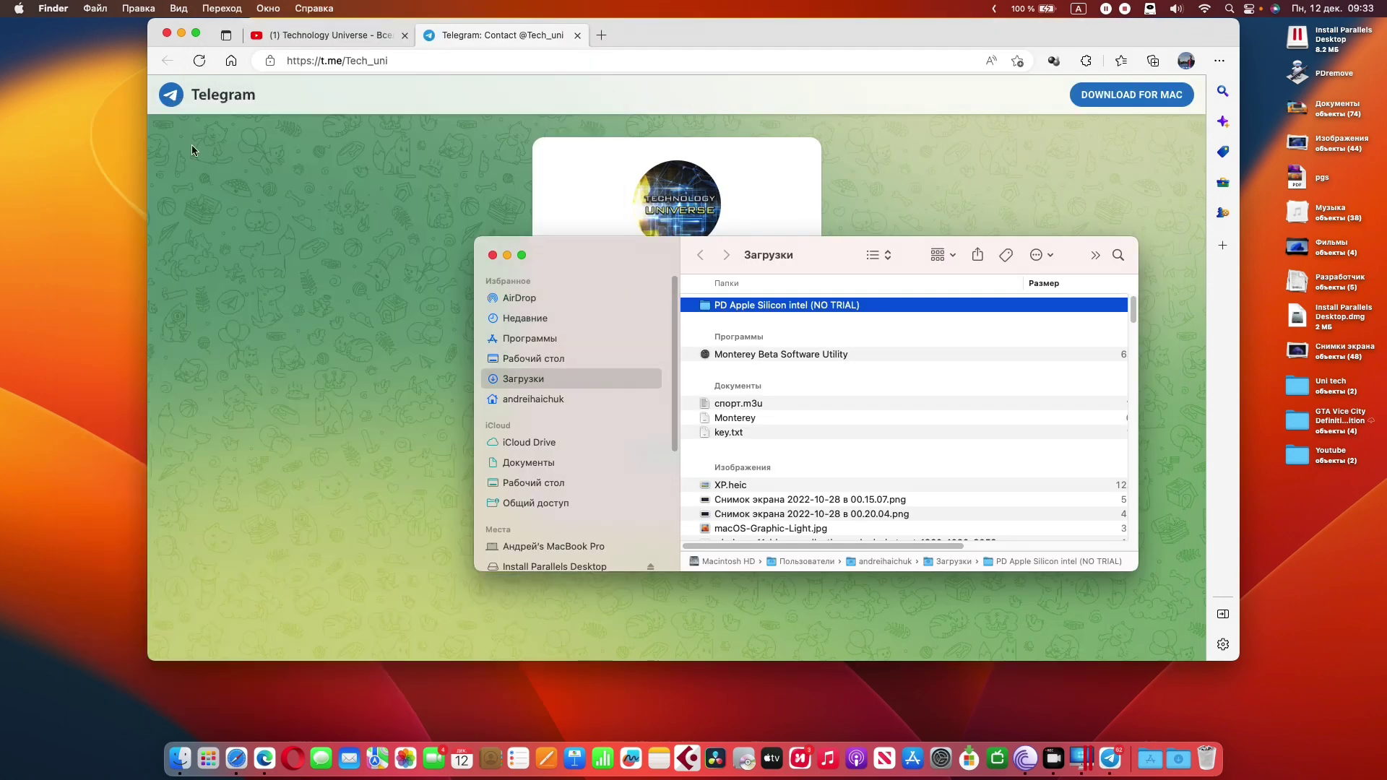
pyautogui.click(167, 33)
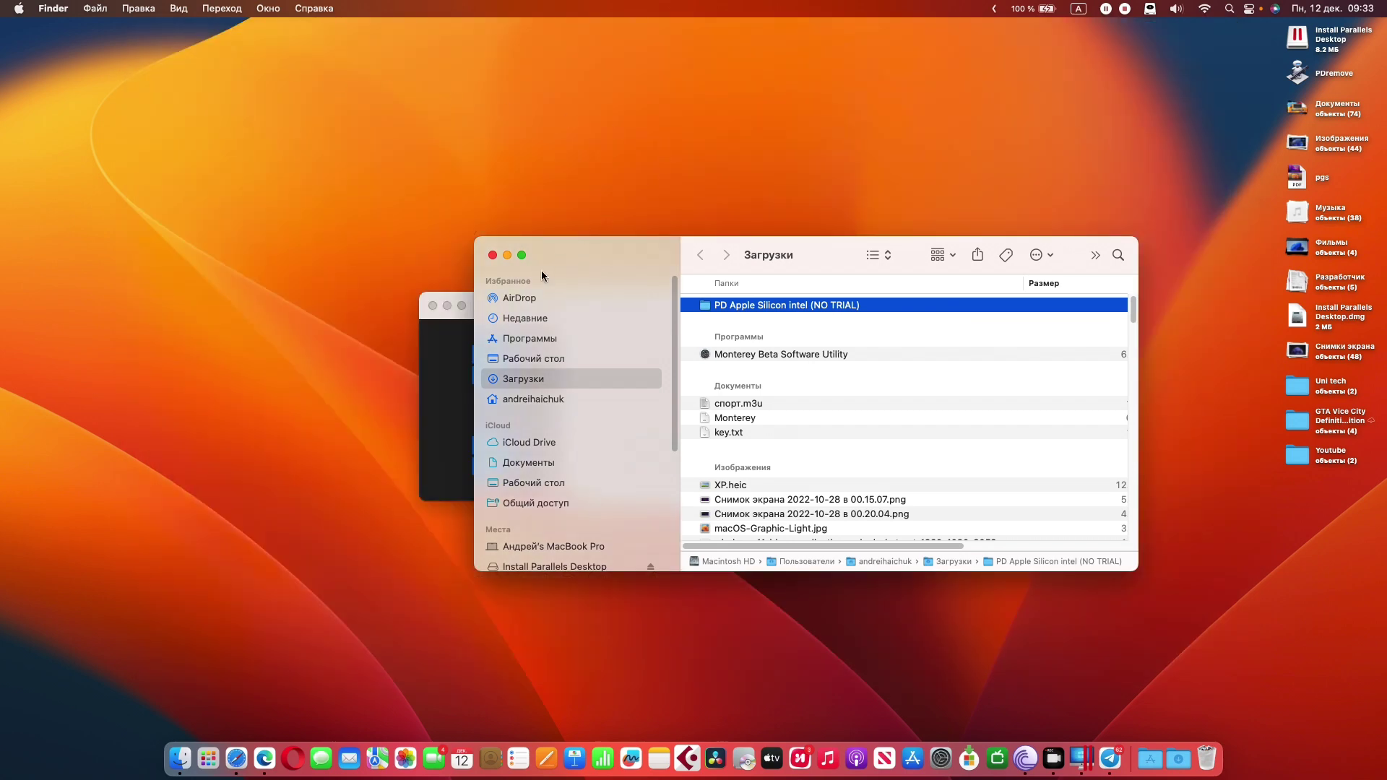
# - Extract Crack.zip in the PD Apple Silicon intel (NO TRIAL) folder and move the extracted Crack folder to the desktop
pyautogui.doubleClick(802, 307)
pyautogui.doubleClick(737, 325)
pyautogui.doubleClick(747, 302)
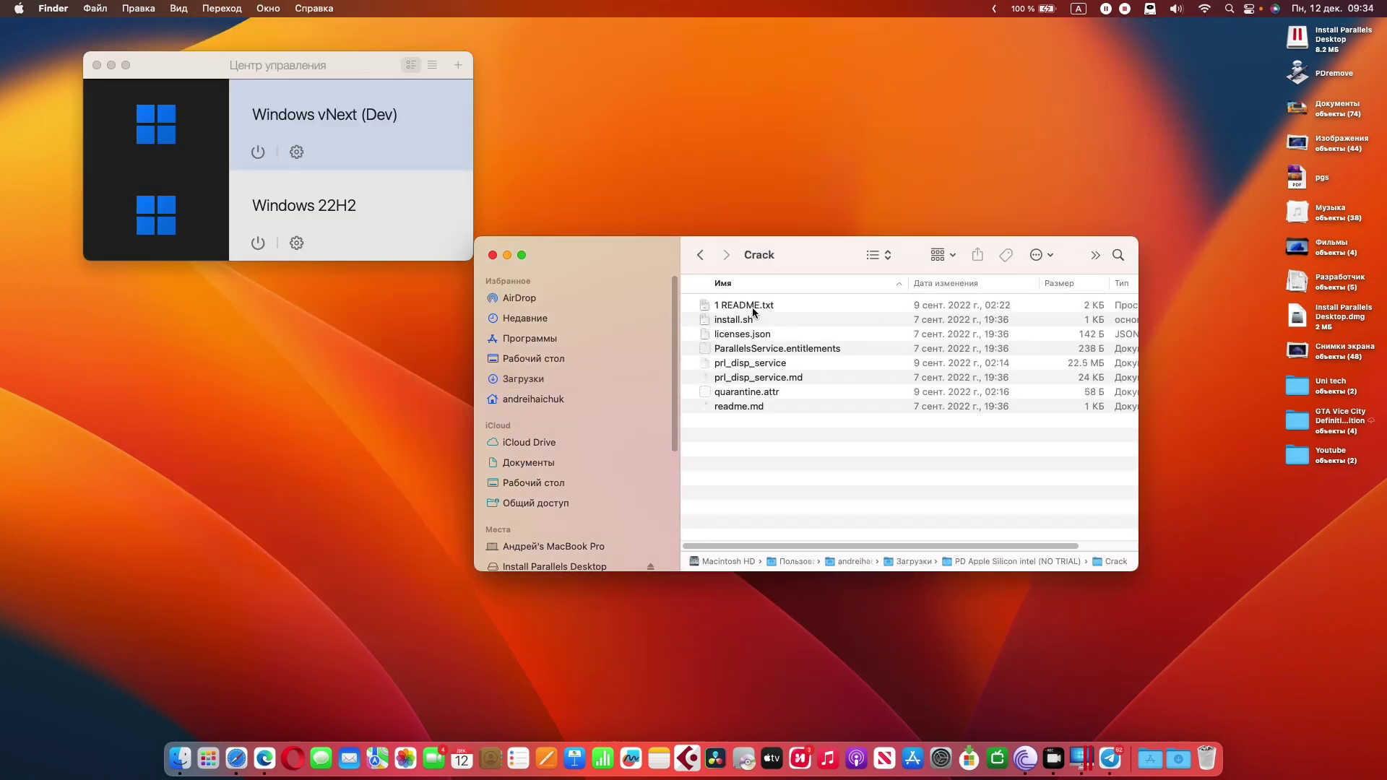
pyautogui.click(700, 255)
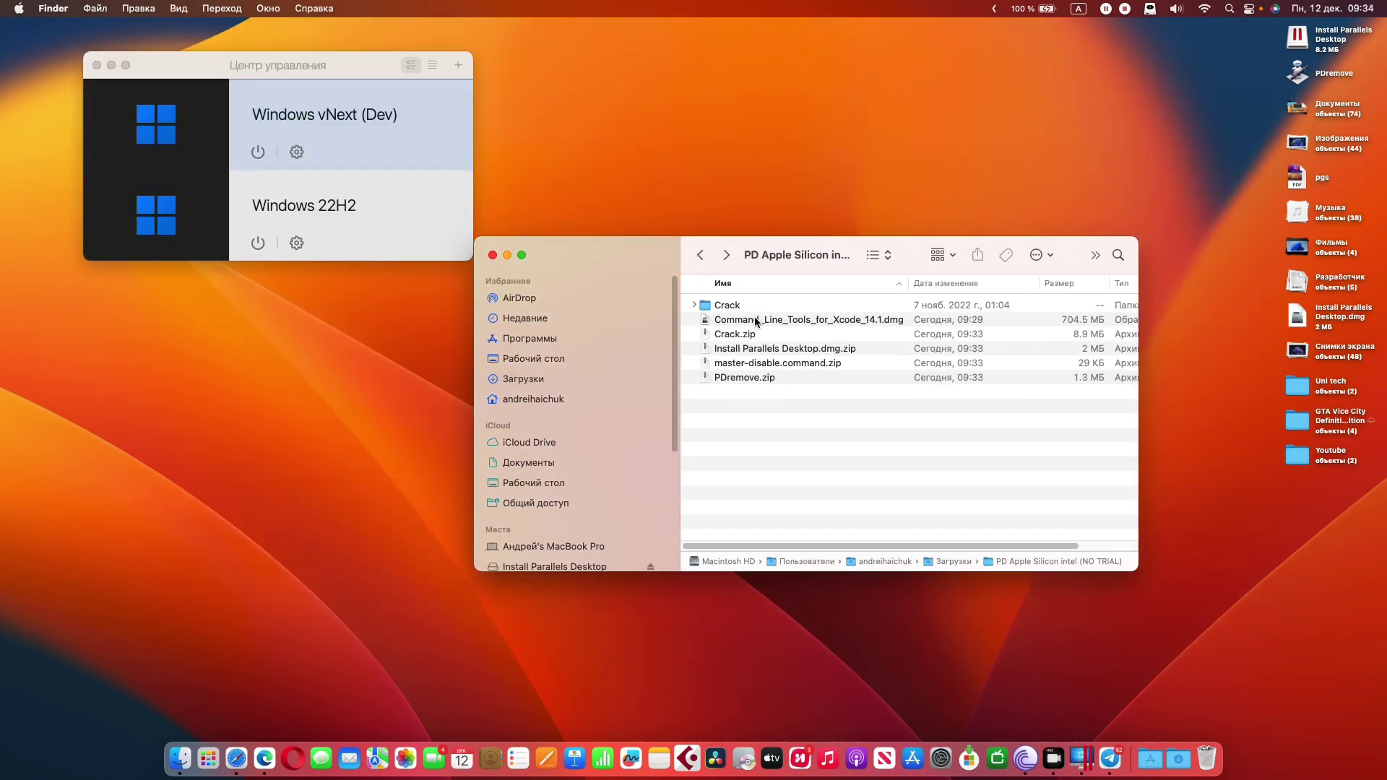
pyautogui.click(697, 257)
pyautogui.doubleClick(735, 305)
pyautogui.click(730, 307)
pyautogui.moveTo(729, 307); pyautogui.dragTo(1240, 527)
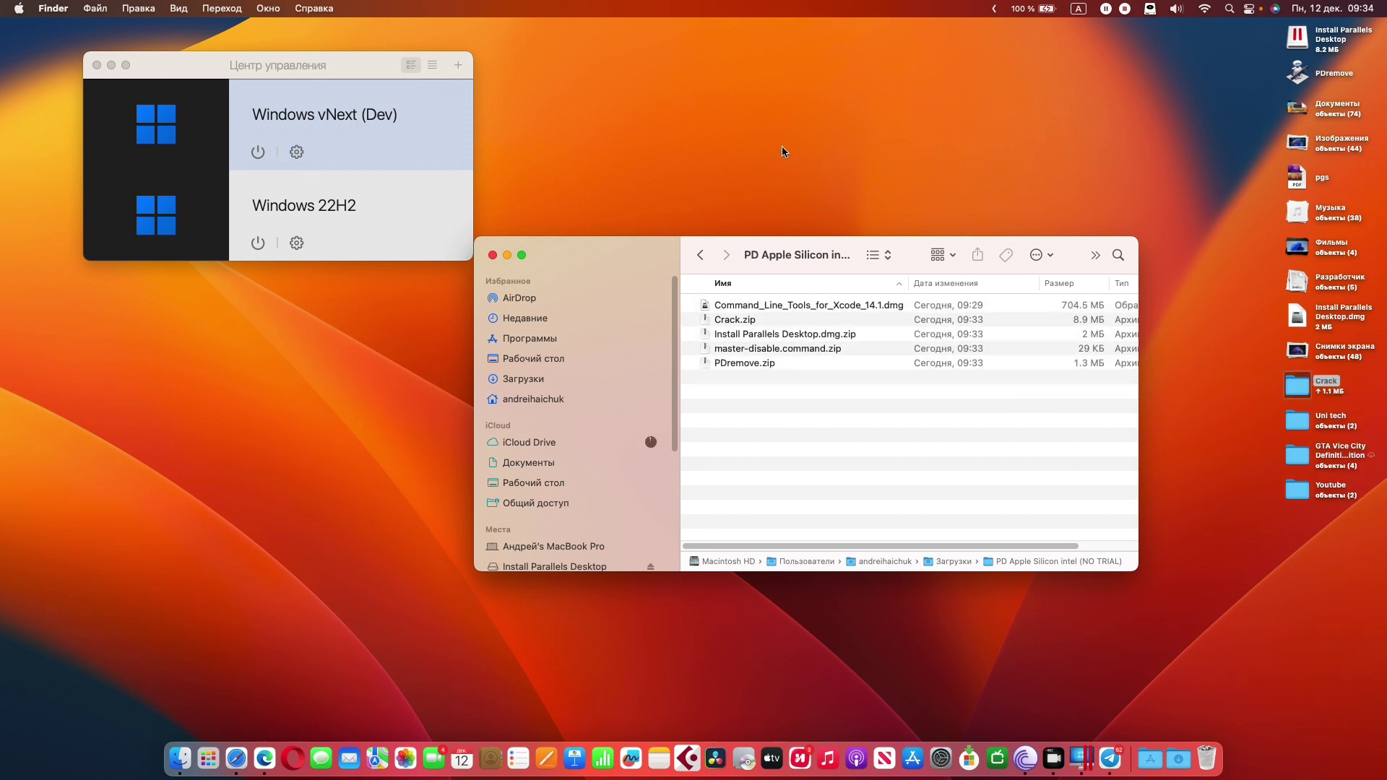
# - Move the Parallels Control Center window aside and check the version and license information in the about window
pyautogui.moveTo(341, 54); pyautogui.dragTo(473, 73)
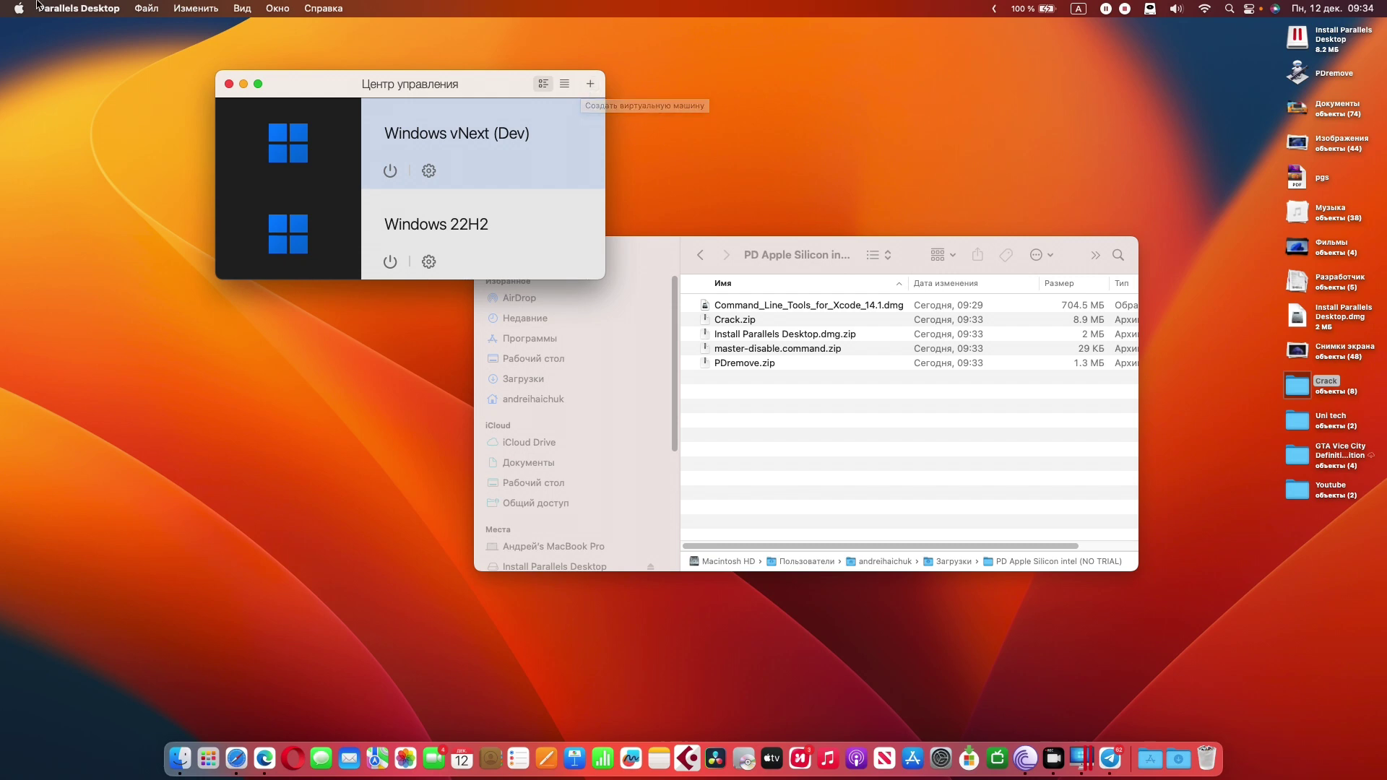
pyautogui.click(78, 8)
pyautogui.click(90, 32)
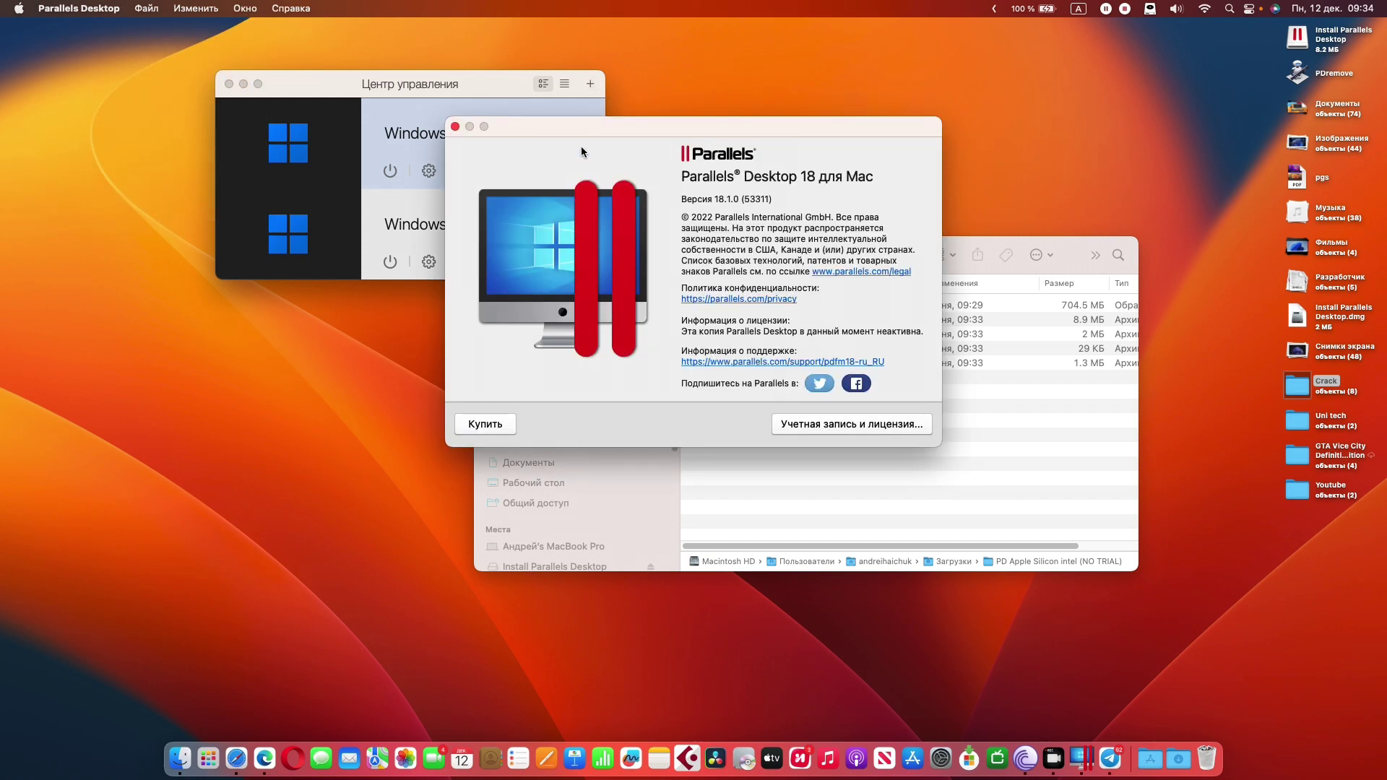
pyautogui.click(455, 127)
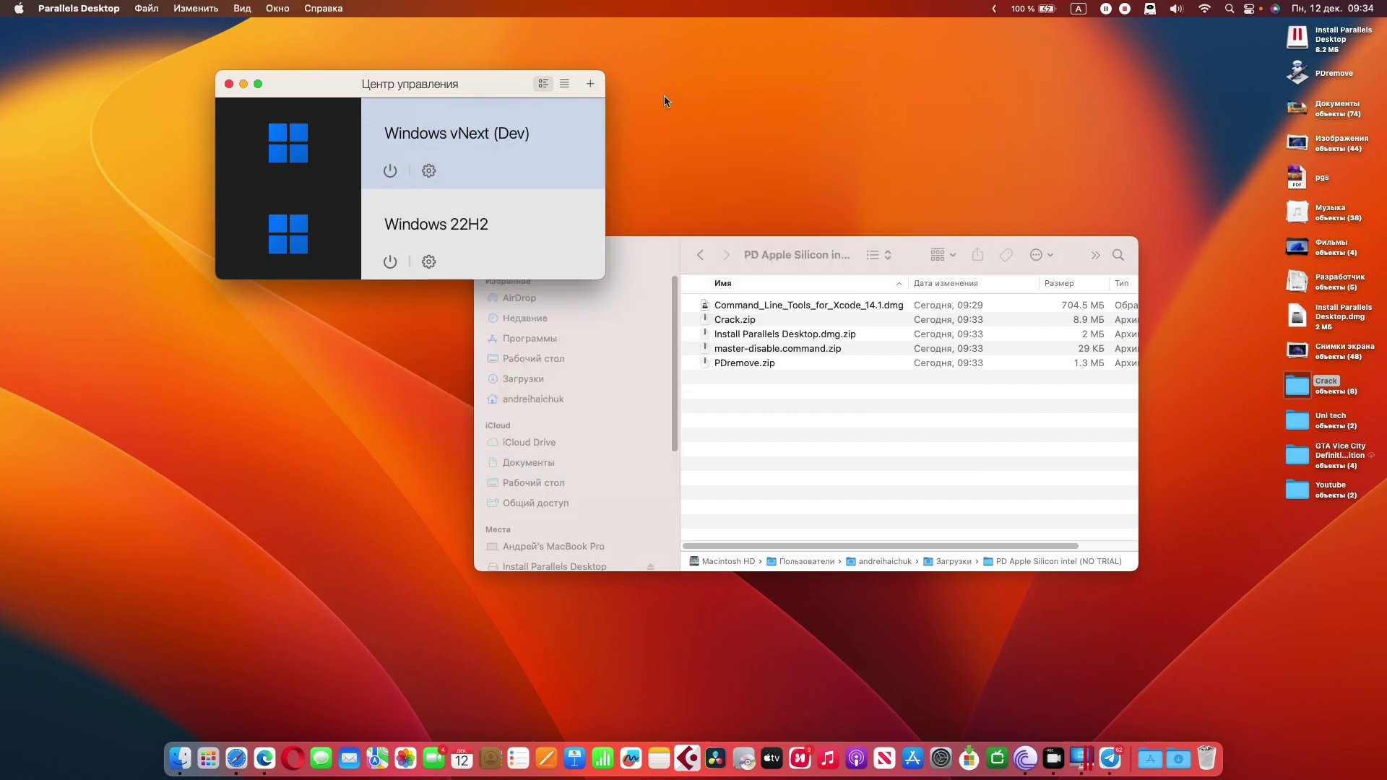
# - Open the assistant for creating a virtual machine and browse the Windows 11 and free system options
pyautogui.click(589, 81)
pyautogui.moveTo(578, 105); pyautogui.dragTo(787, 163)
pyautogui.click(844, 323)
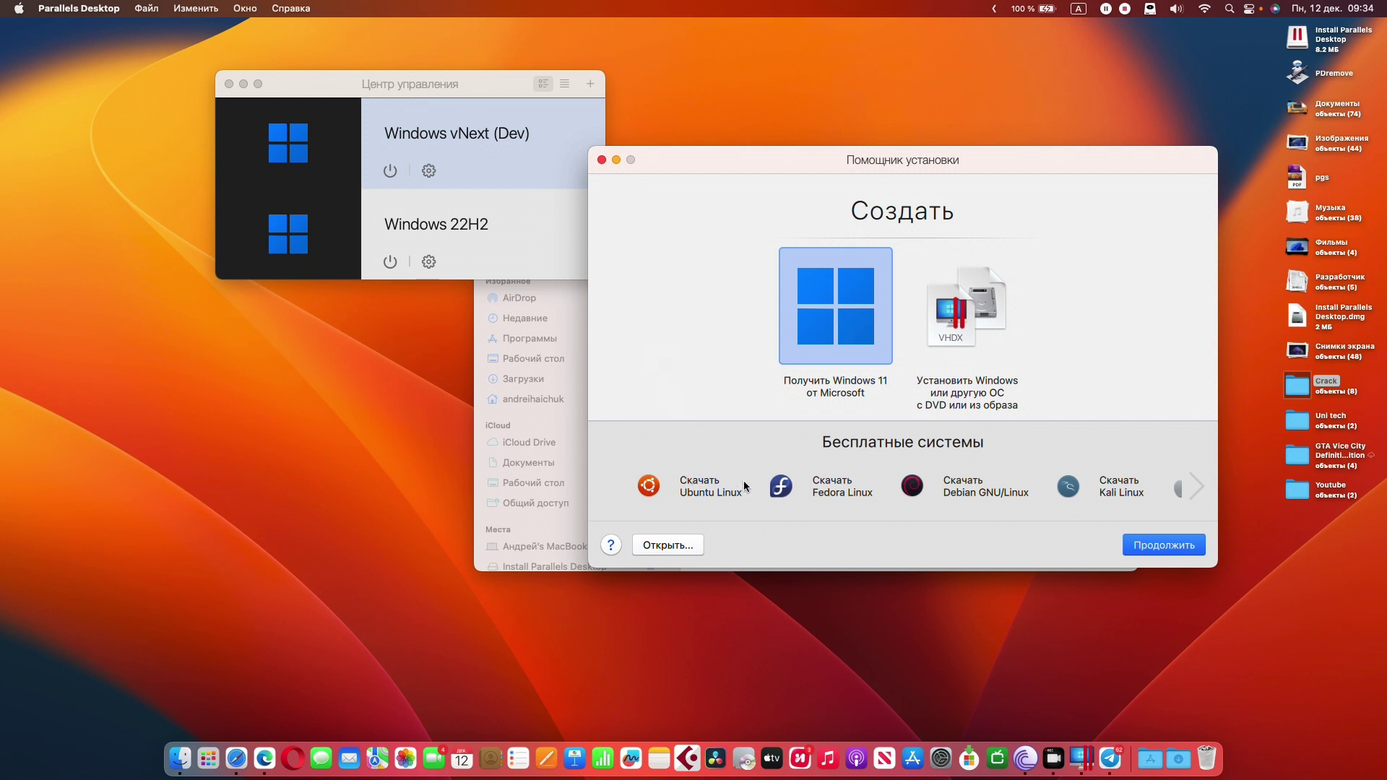
pyautogui.click(1197, 487)
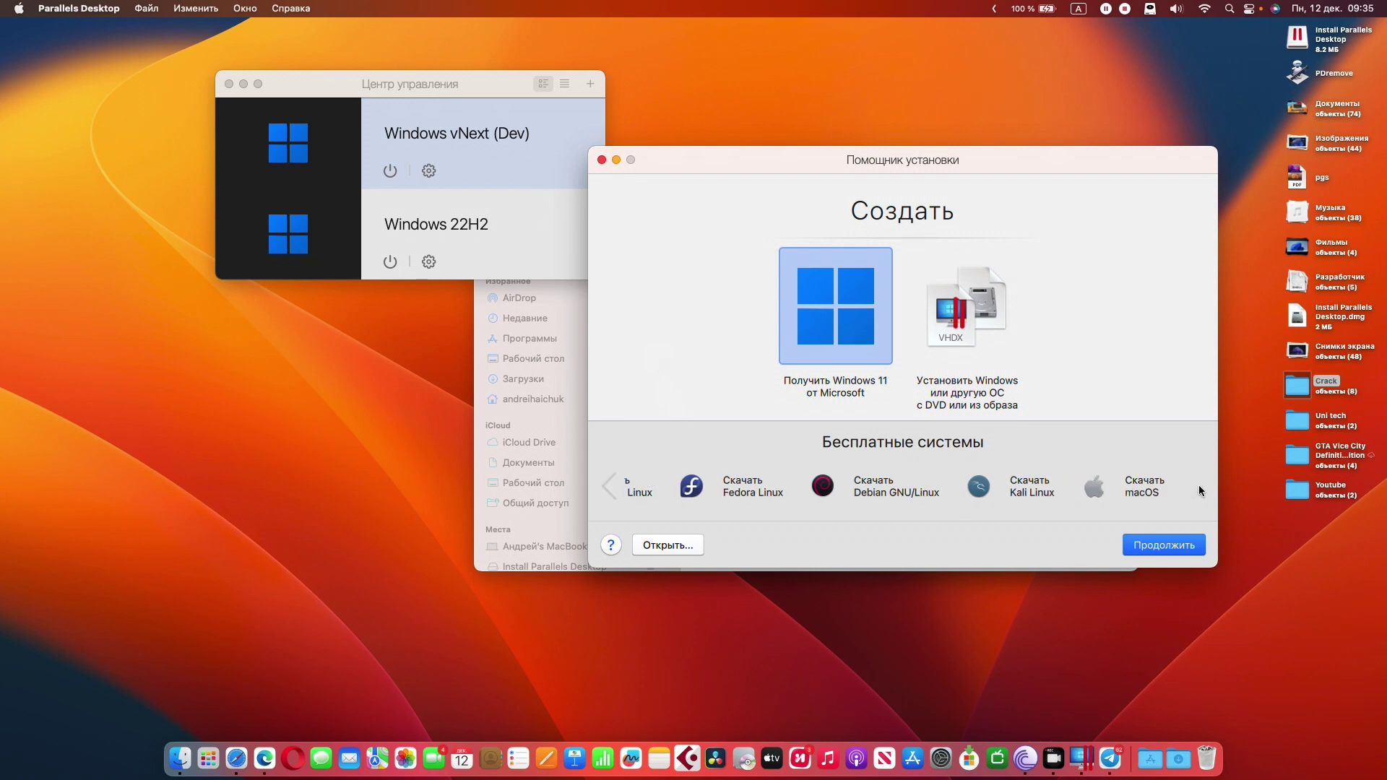
pyautogui.click(610, 488)
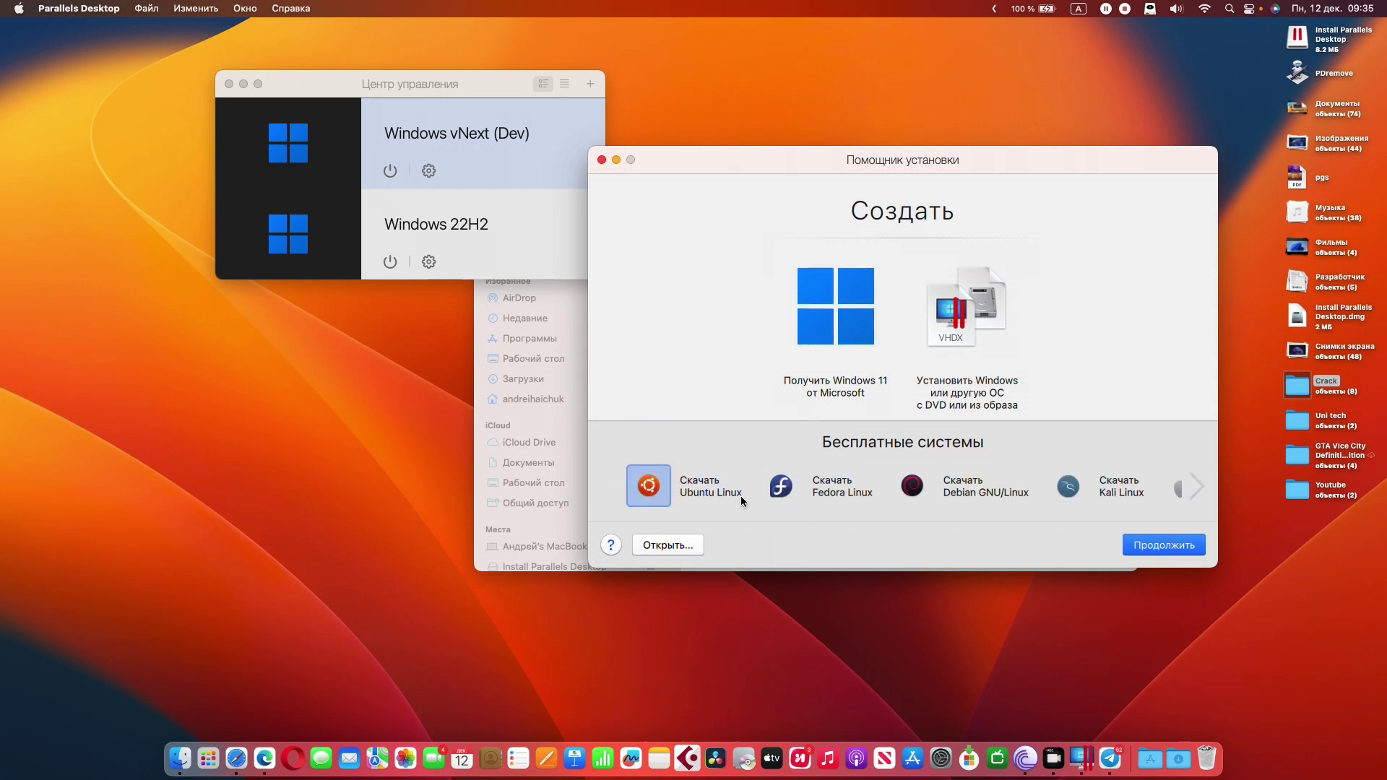
# - Move the installation assistant aside and view the virtual machine files in the home folder's Parallels folder
pyautogui.moveTo(691, 172); pyautogui.dragTo(689, 424)
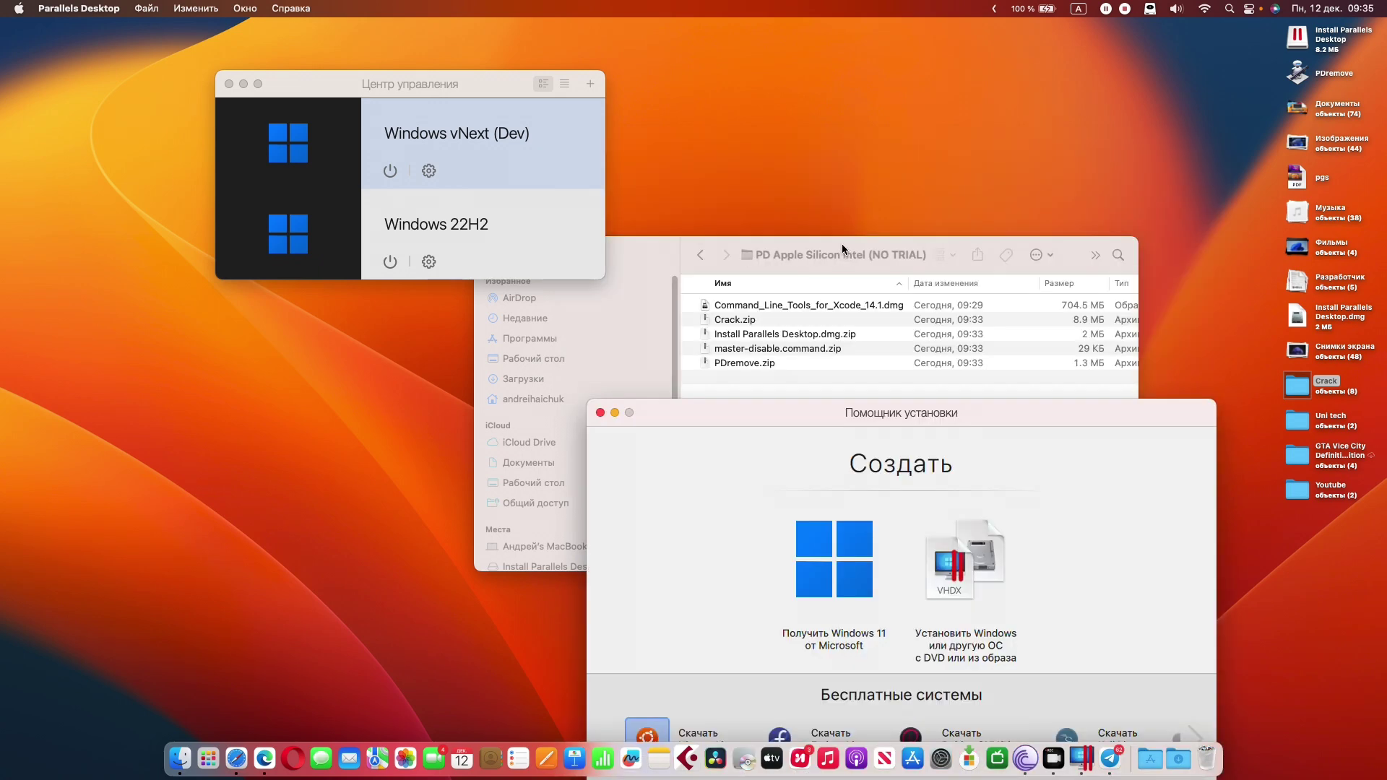
pyautogui.click(843, 244)
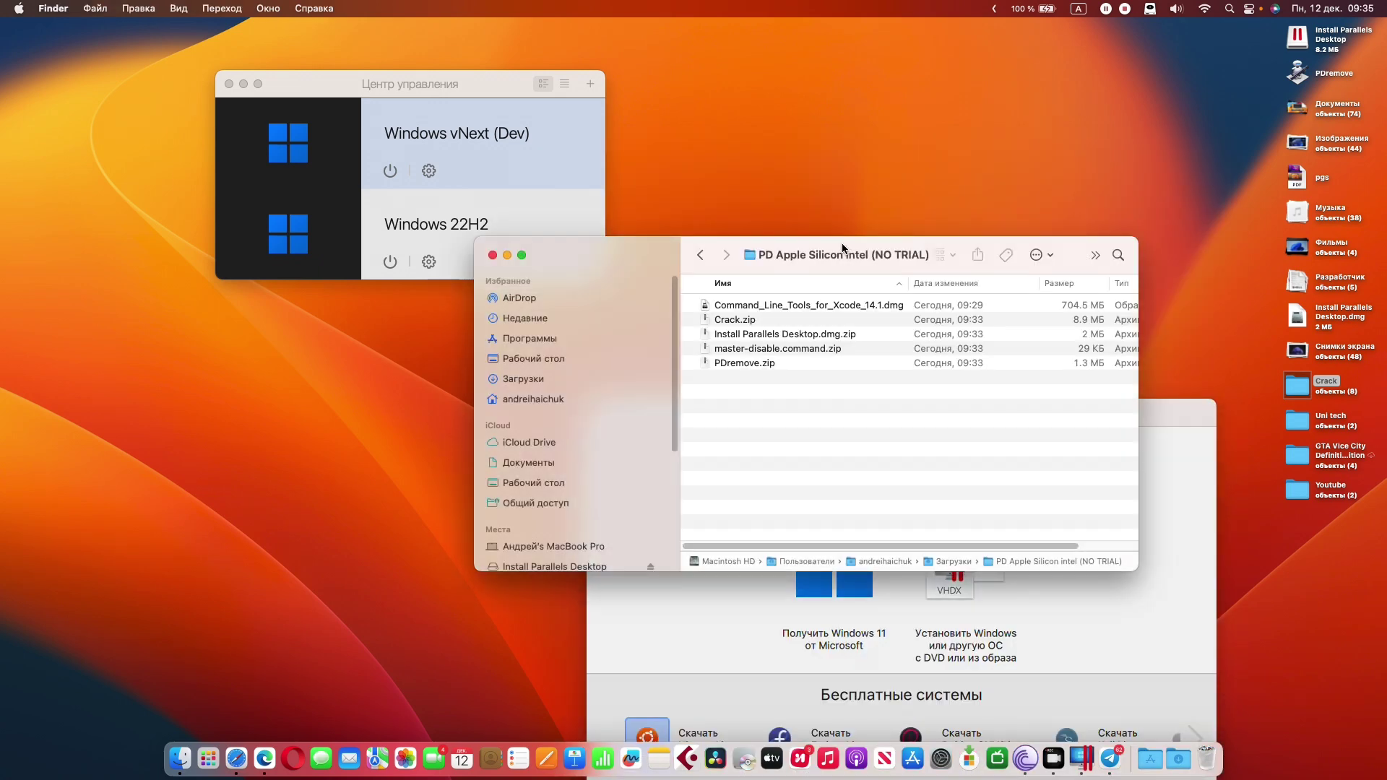
pyautogui.click(688, 614)
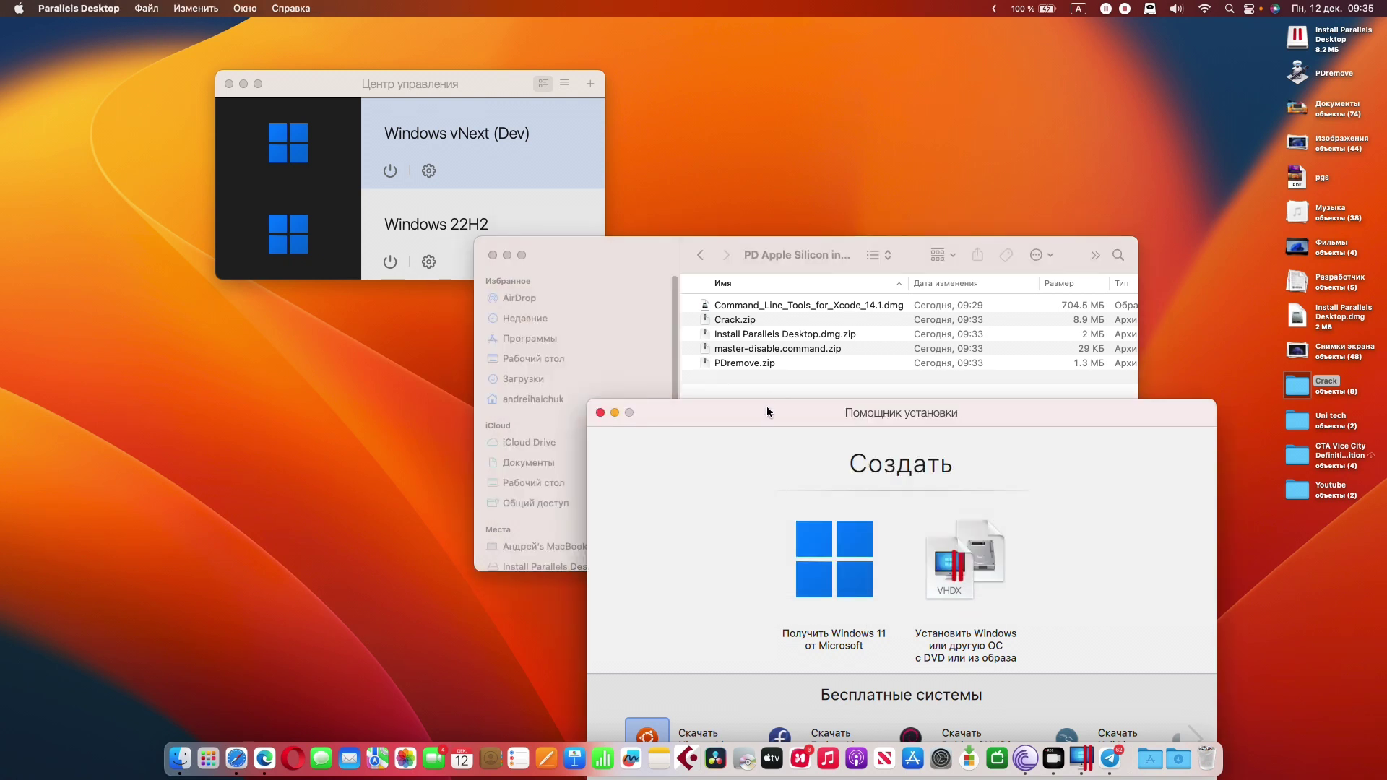
pyautogui.moveTo(768, 404); pyautogui.dragTo(806, 565)
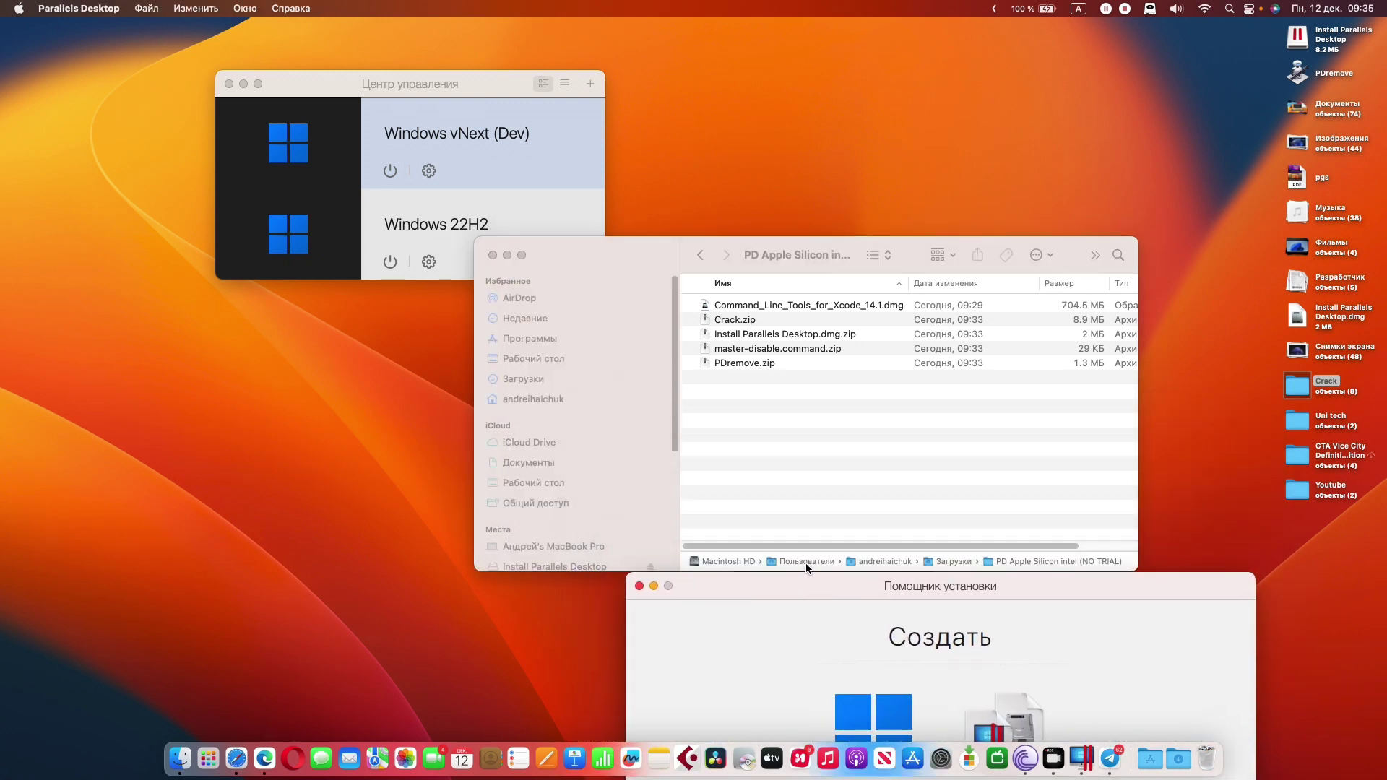
pyautogui.click(805, 562)
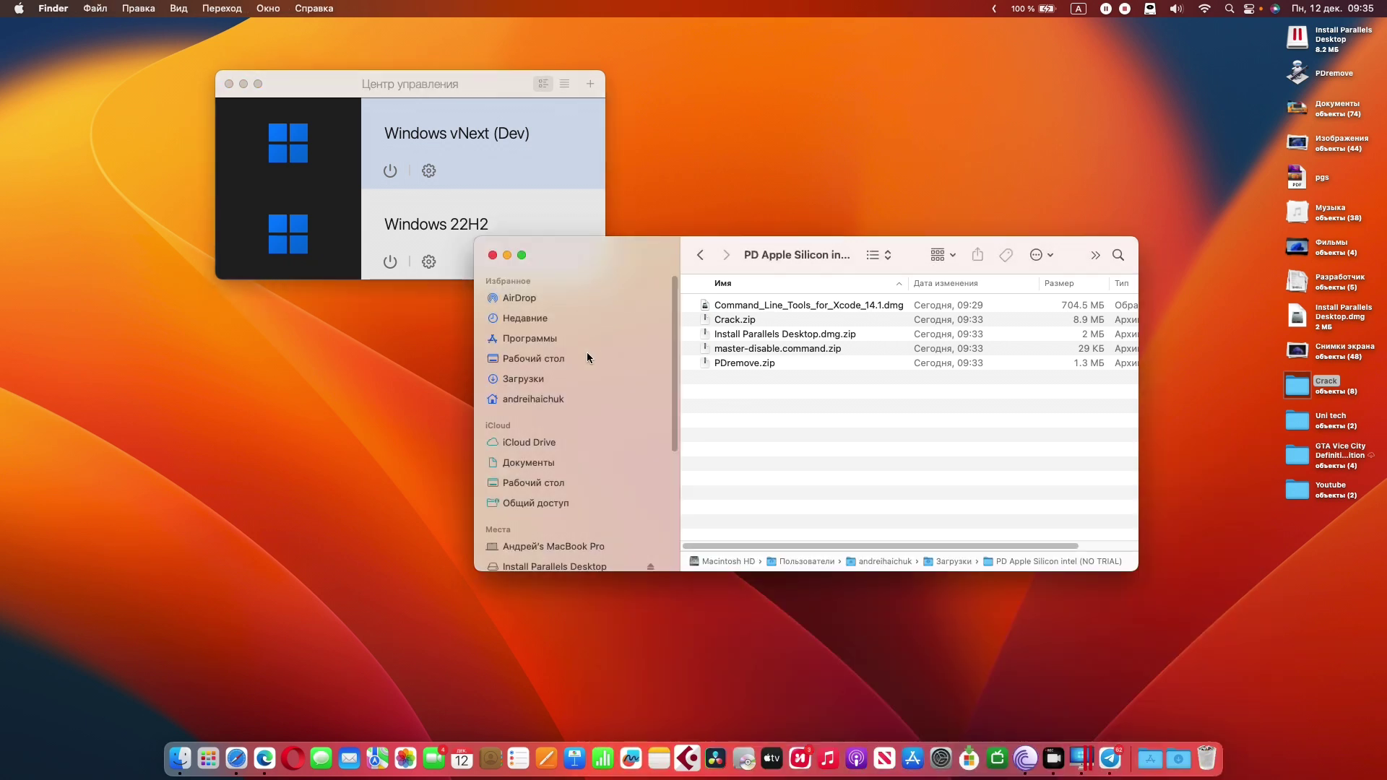
pyautogui.click(552, 400)
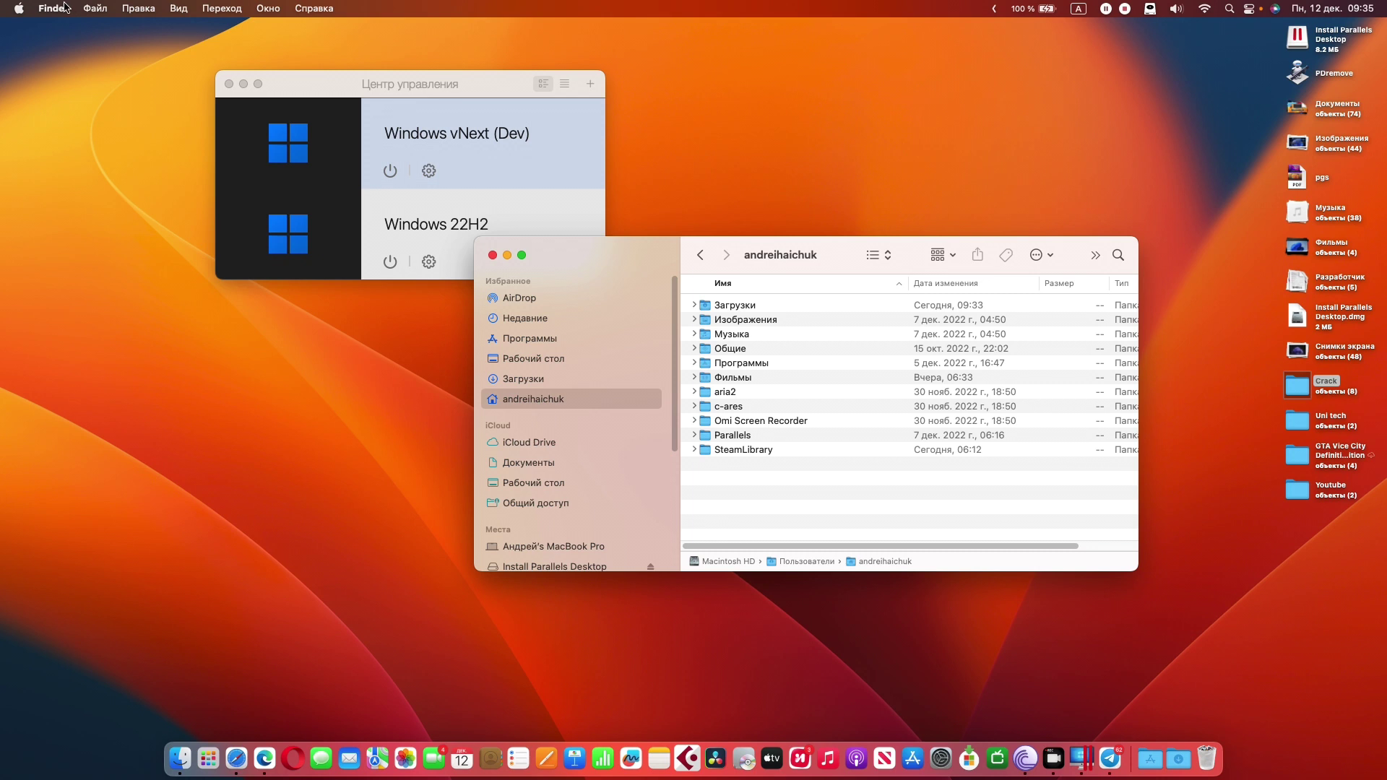
pyautogui.doubleClick(731, 436)
pyautogui.click(750, 320)
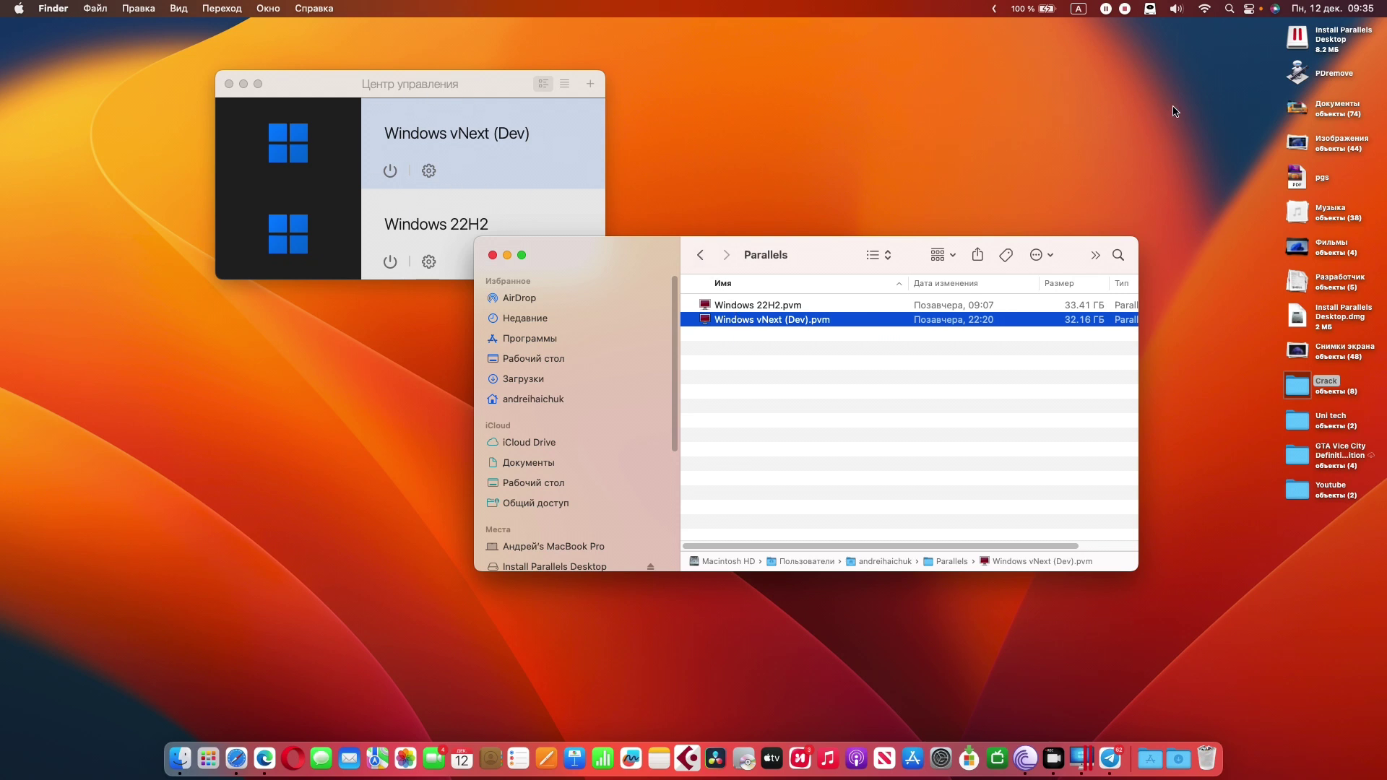
pyautogui.moveTo(572, 260); pyautogui.dragTo(714, 262)
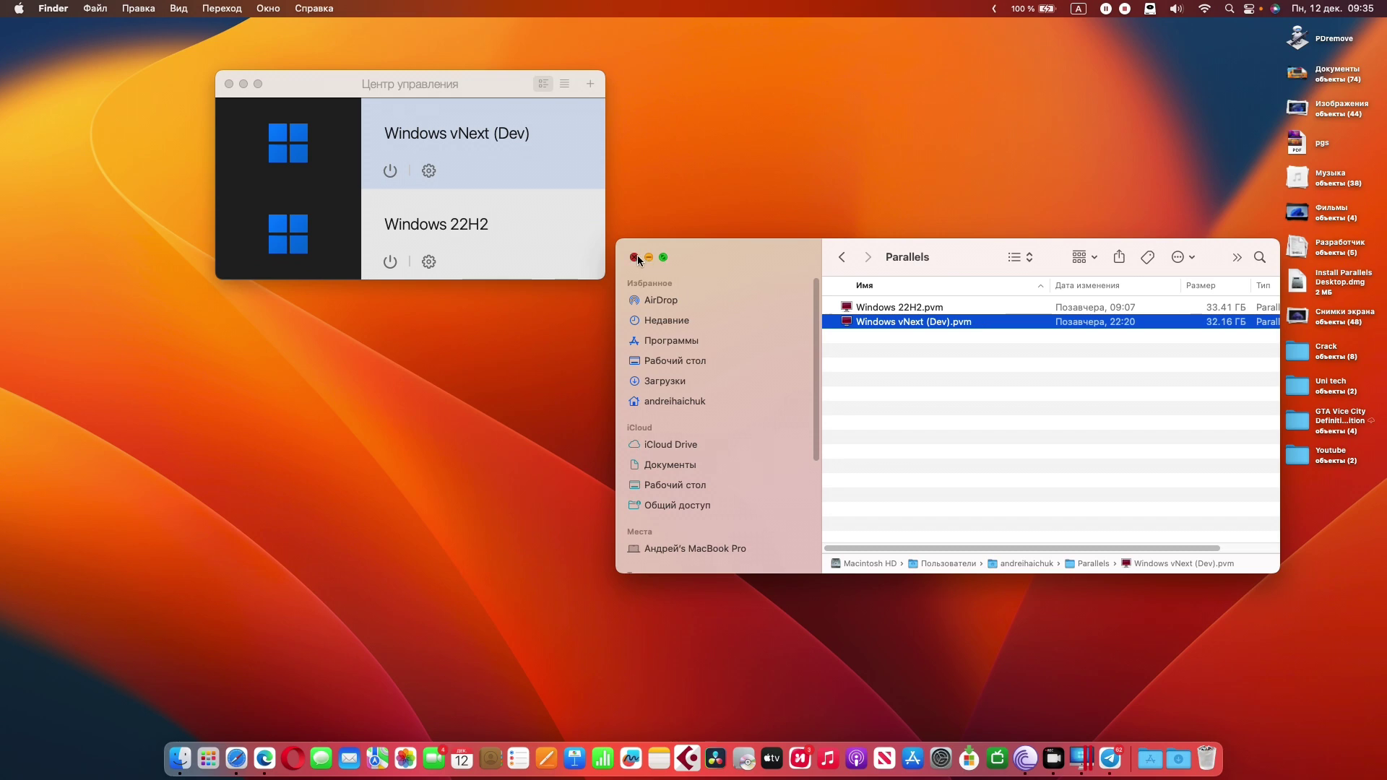
# - Open the Crack folder from the desktop and view the properties of install.sh
pyautogui.doubleClick(1298, 351)
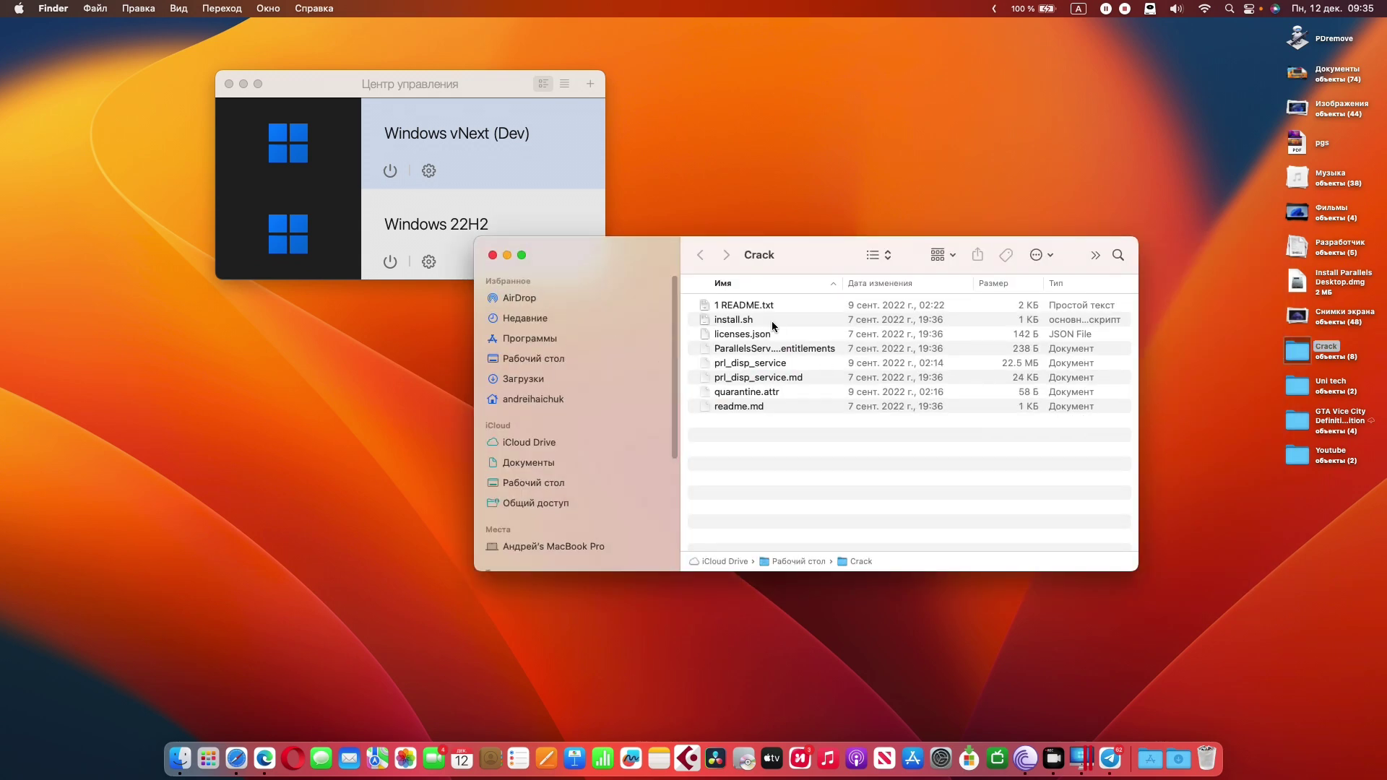
pyautogui.rightClick(772, 320)
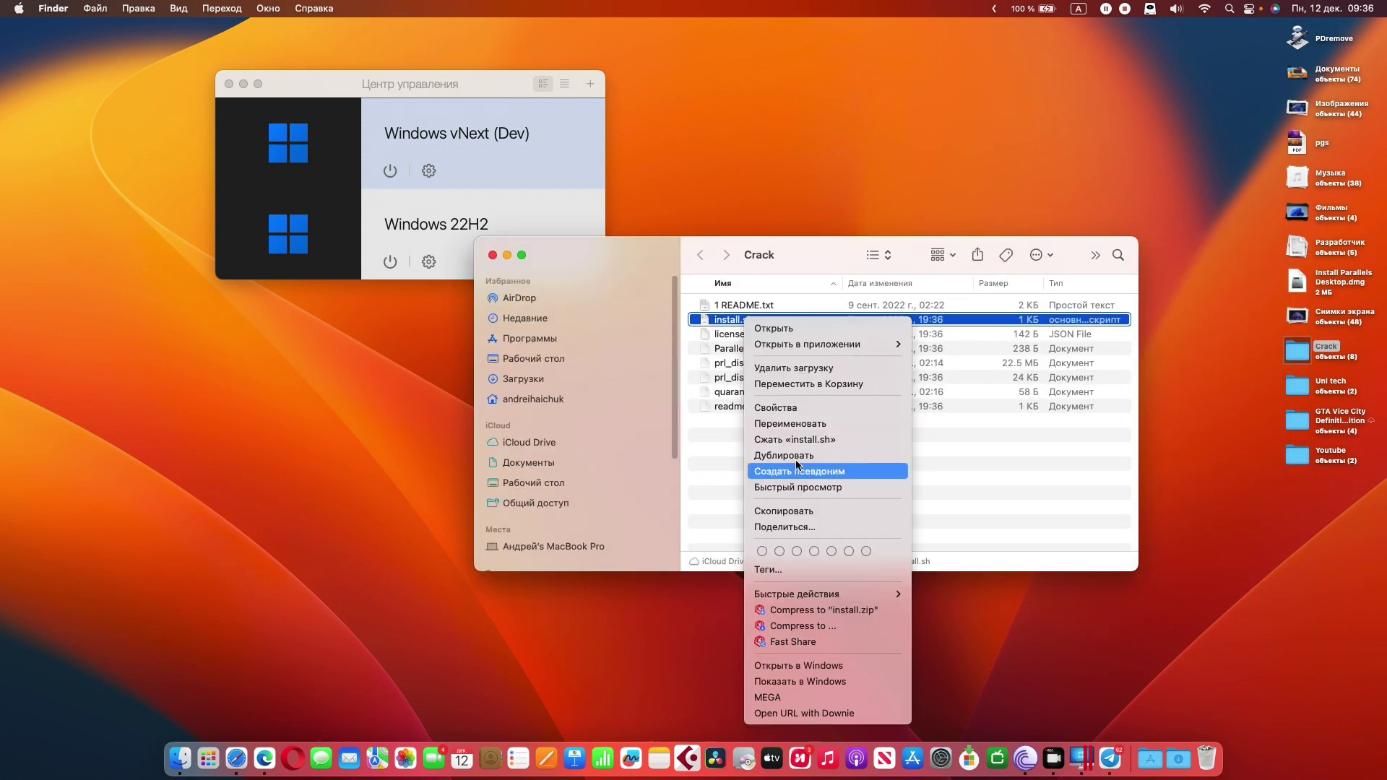
pyautogui.click(784, 406)
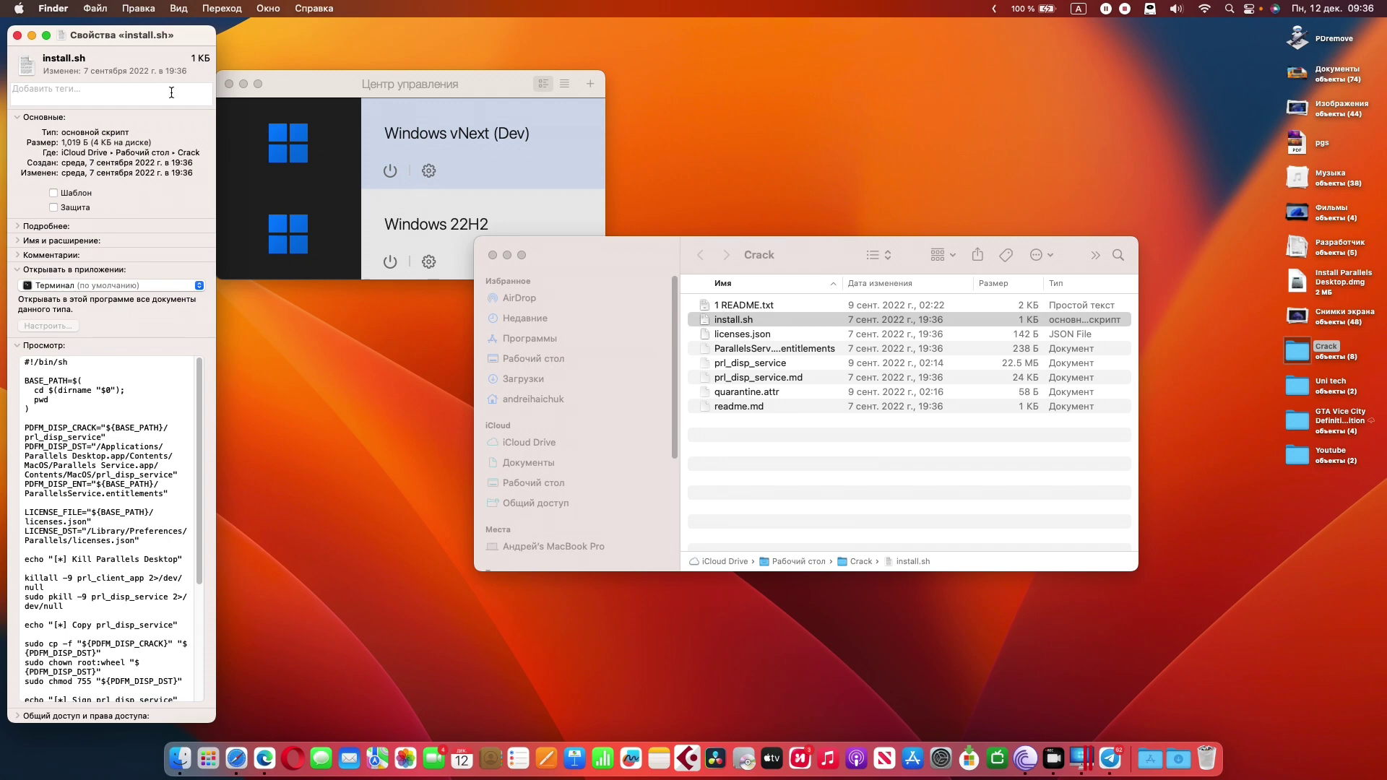
pyautogui.moveTo(73, 35); pyautogui.dragTo(805, 178)
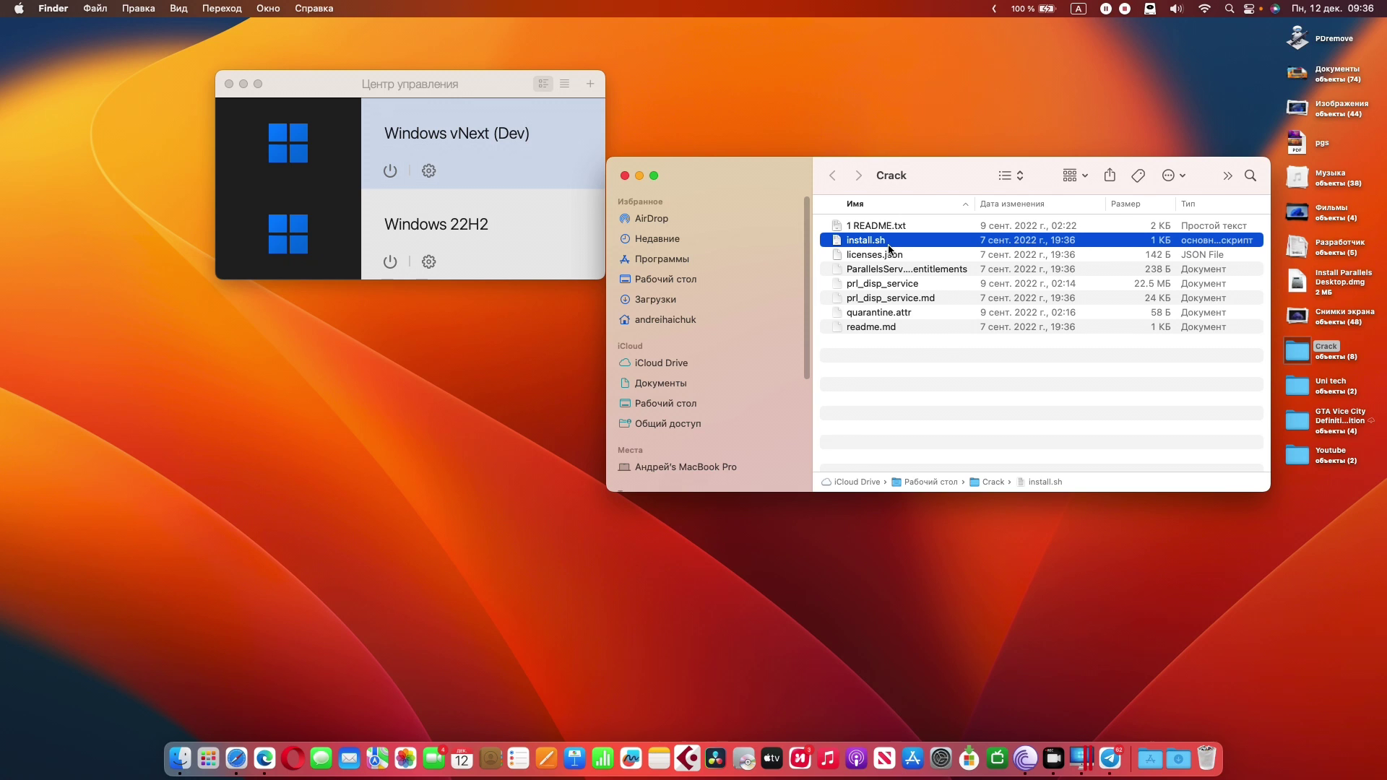
# - Browse from the computer to Macintosh HD, Library (Библиотека), Preferences and expand the Parallels folder there
pyautogui.click(222, 8)
pyautogui.click(255, 167)
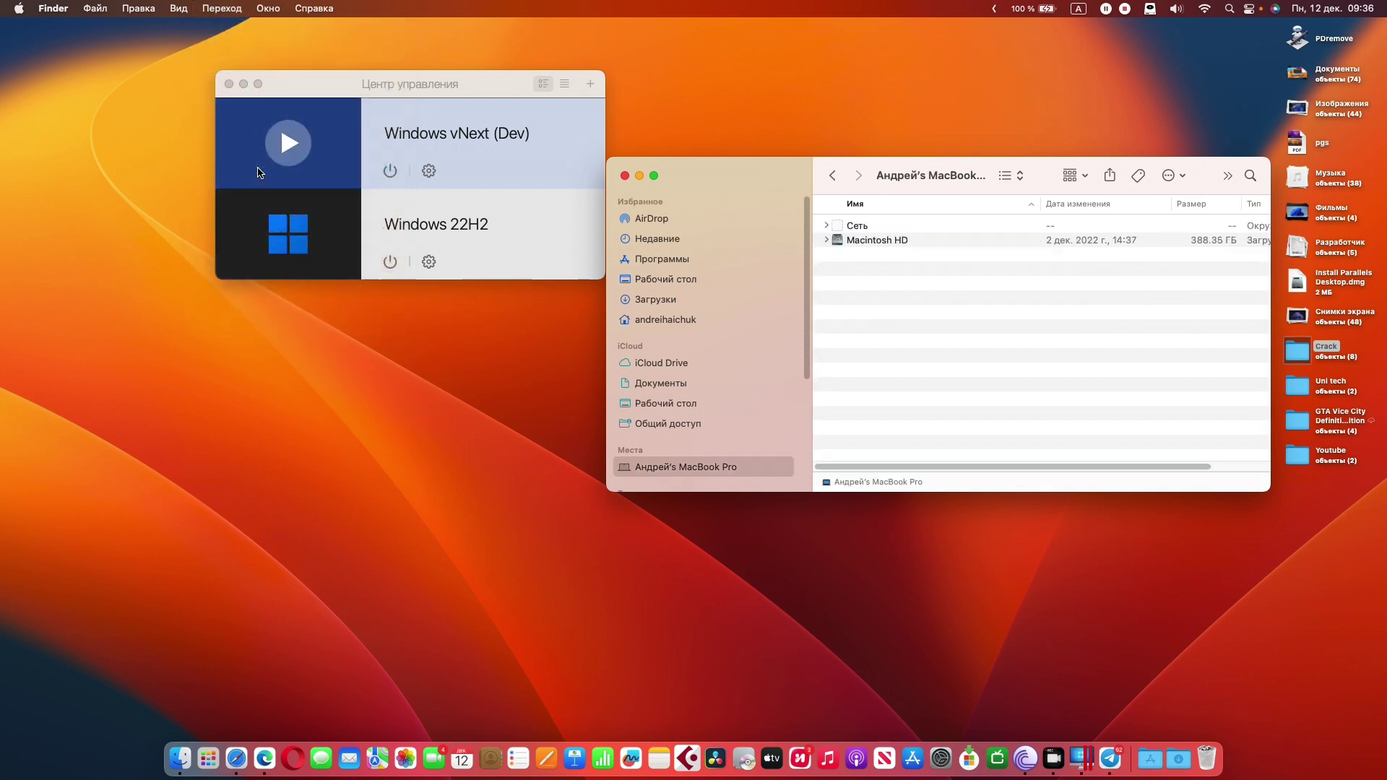
pyautogui.doubleClick(877, 240)
pyautogui.doubleClick(885, 225)
pyautogui.scroll(-10, 1011, 408)
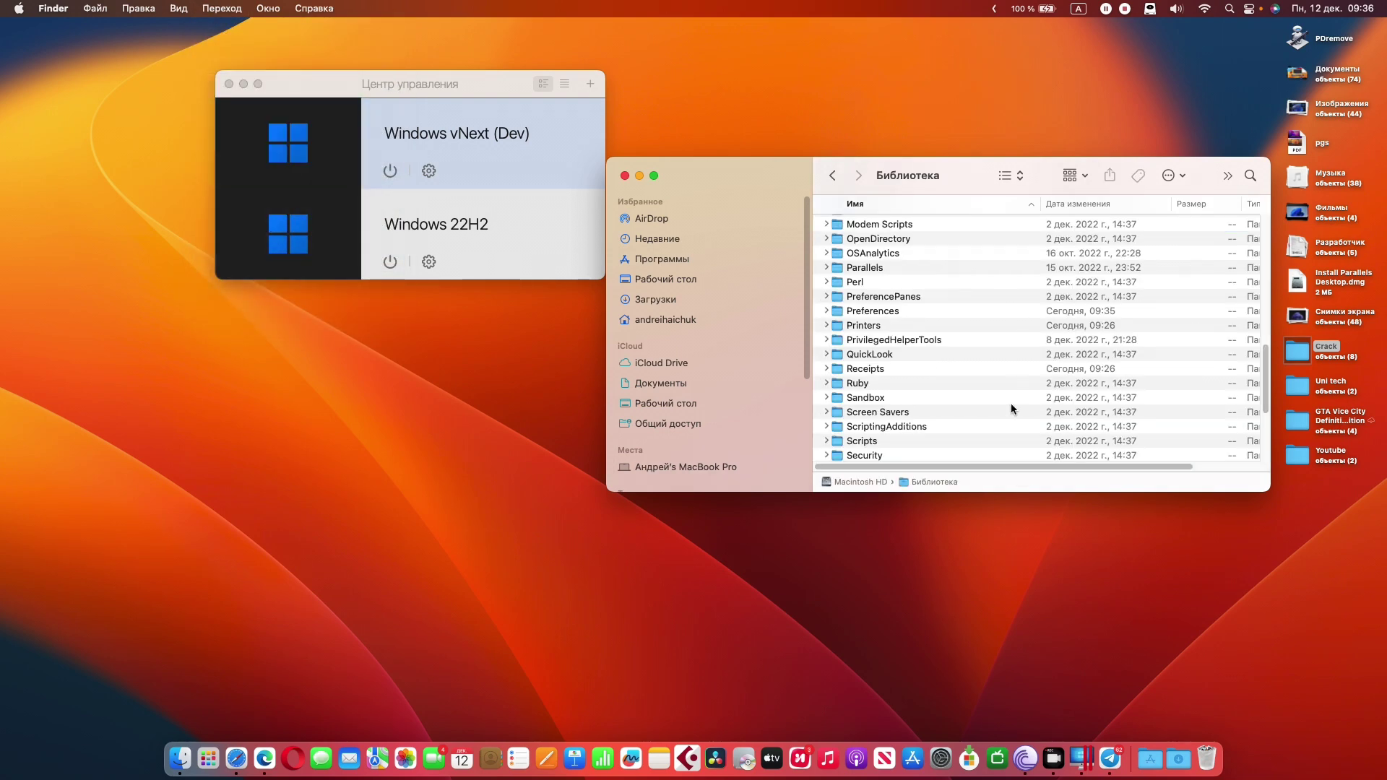
pyautogui.scroll(-5, 935, 354)
pyautogui.scroll(4, 876, 308)
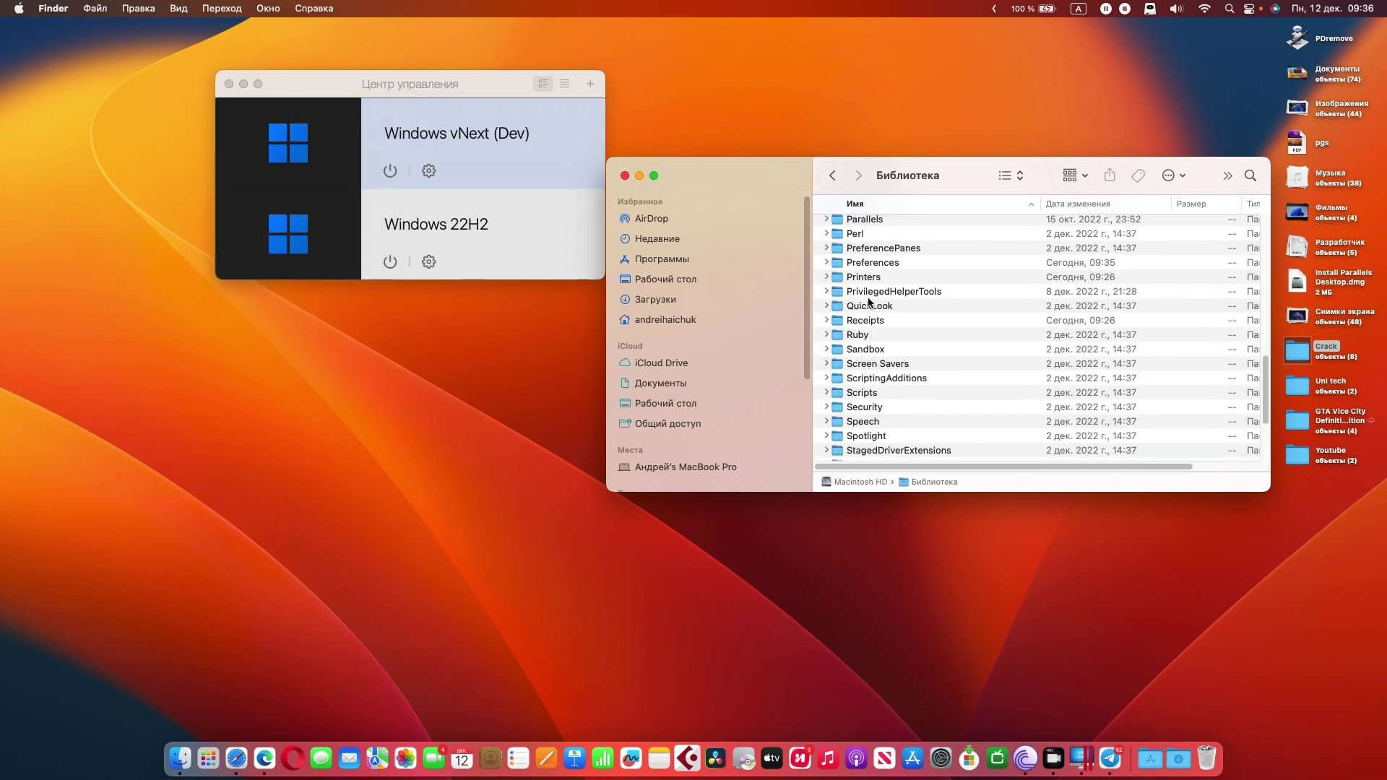
pyautogui.doubleClick(874, 253)
pyautogui.press('p')
pyautogui.moveTo(960, 159); pyautogui.dragTo(871, 234)
pyautogui.click(737, 358)
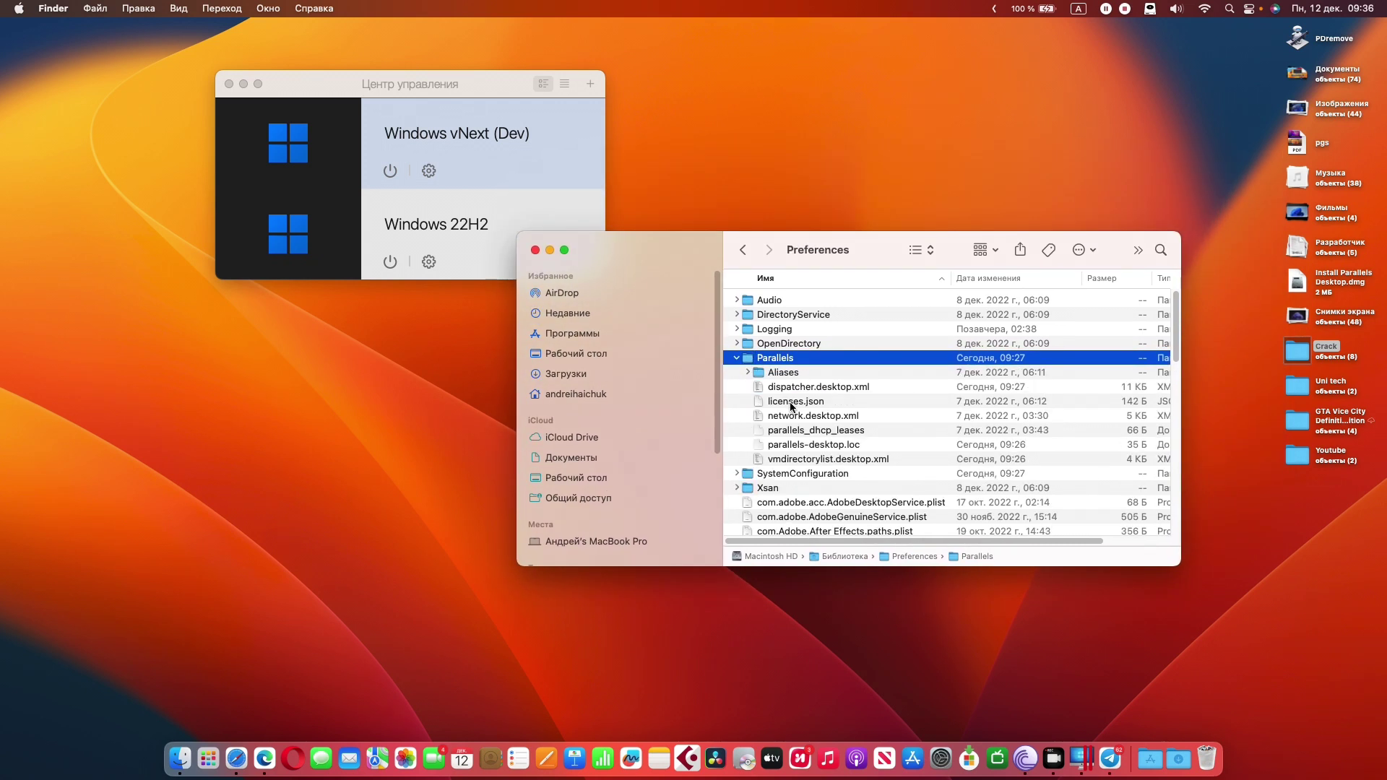
# - Move licenses.json from the Parallels preferences folder to the Trash, authorizing with the account password
pyautogui.click(822, 402)
pyautogui.press('super+BackSpace')
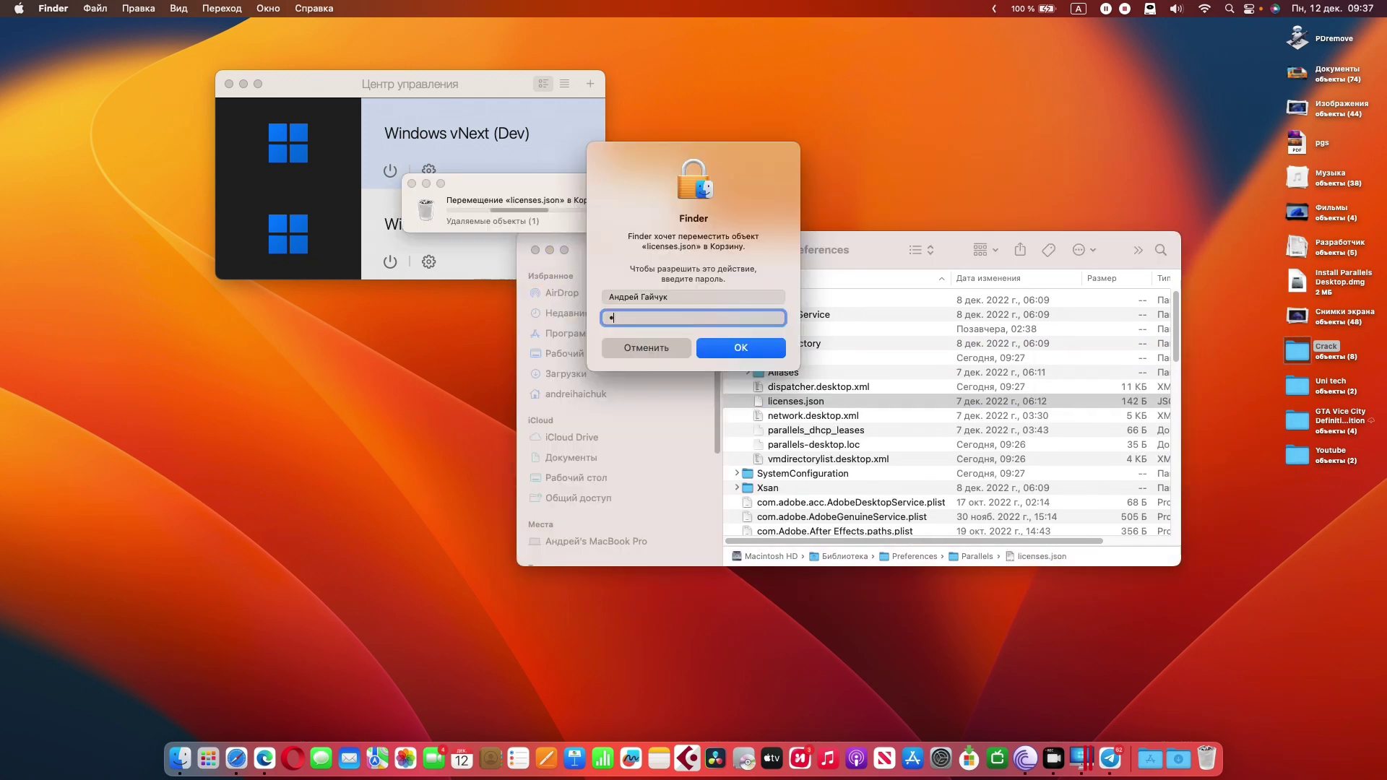
pyautogui.write('••••••')
pyautogui.press('Return')
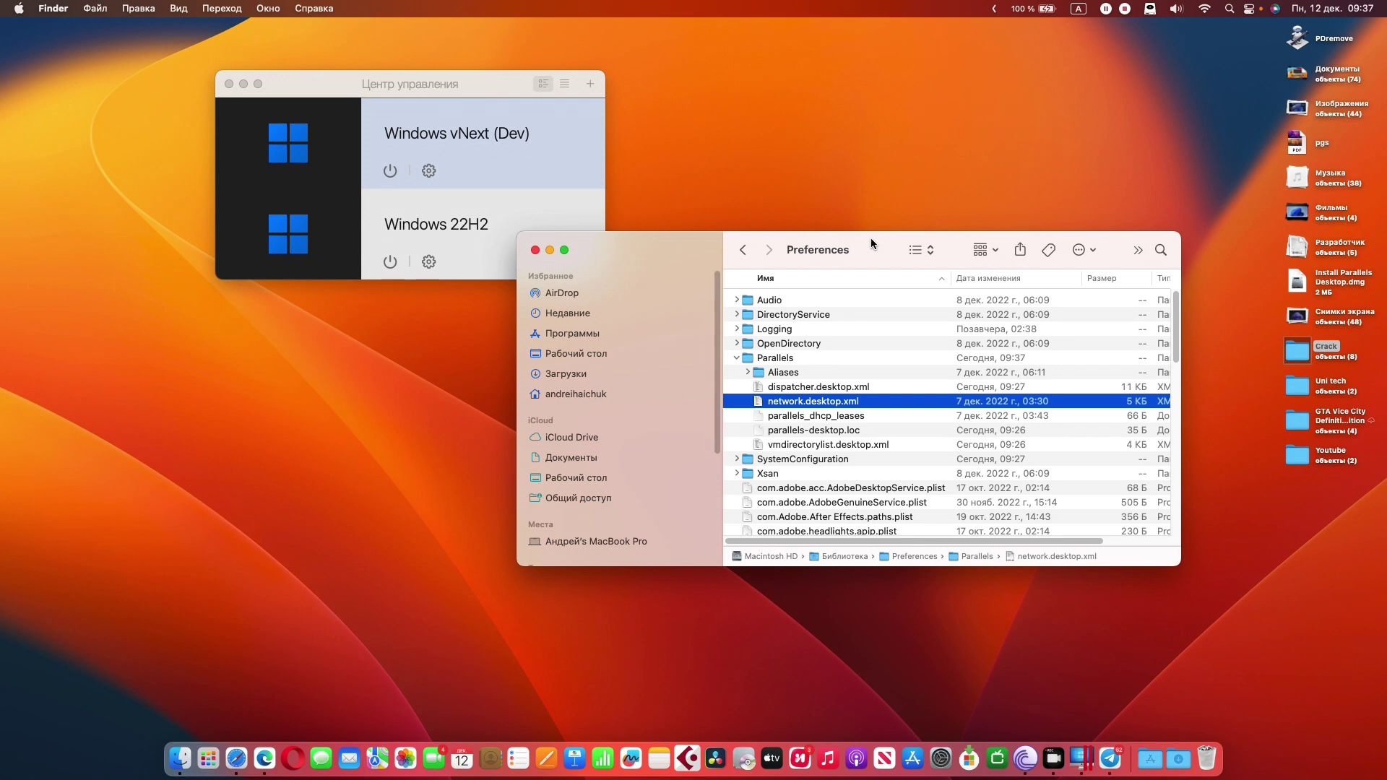
# - Close the Preferences window, reopen the desktop's Crack folder and run install.sh in Terminal, authorizing with the account password
pyautogui.click(536, 250)
pyautogui.doubleClick(1297, 351)
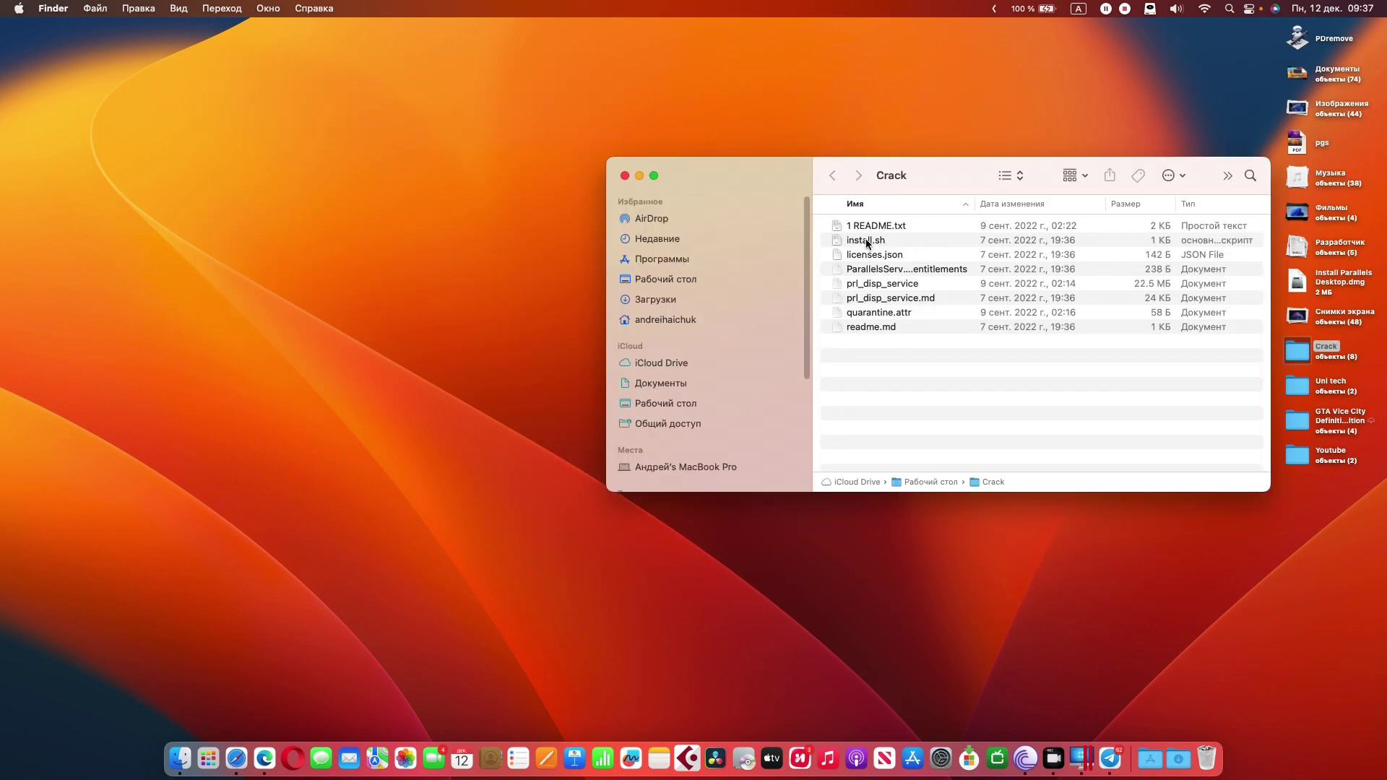
pyautogui.click(867, 242)
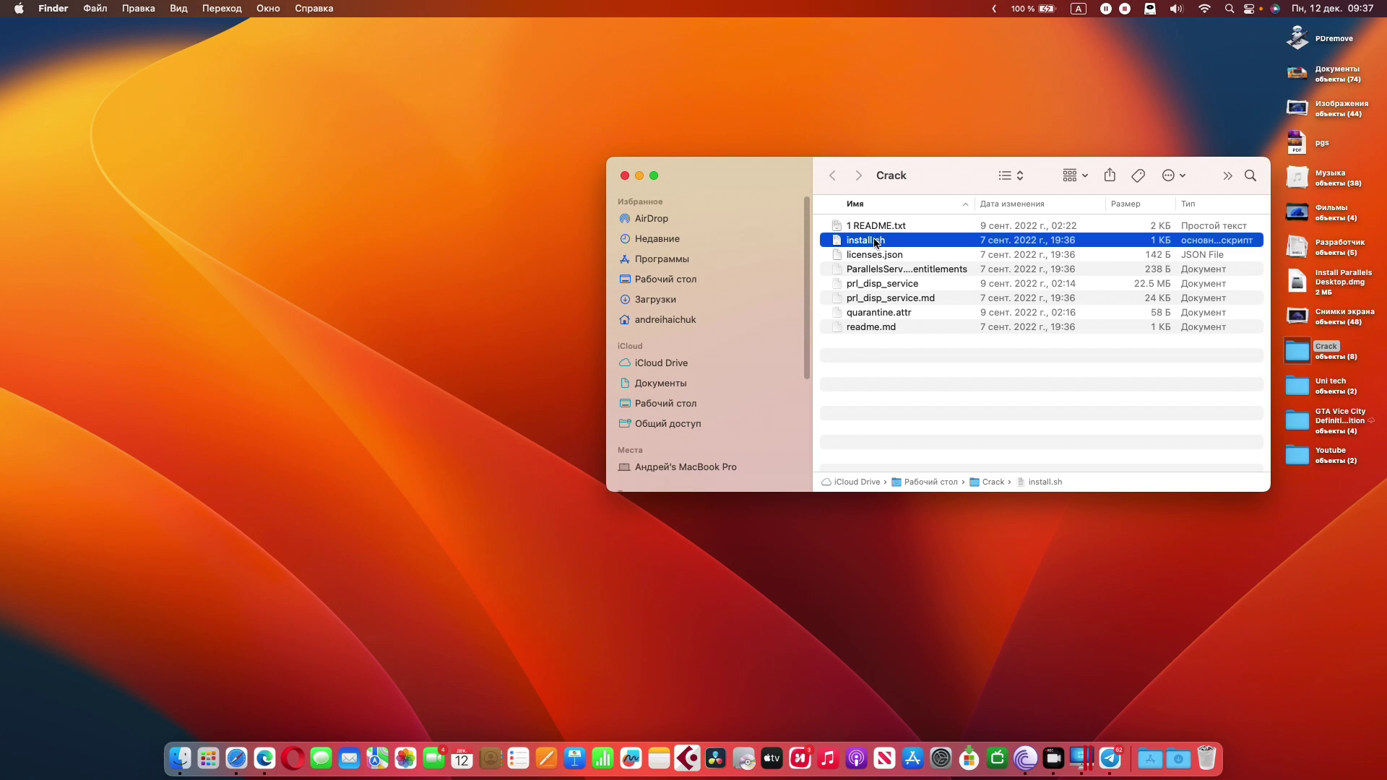
pyautogui.rightClick(876, 241)
pyautogui.click(889, 249)
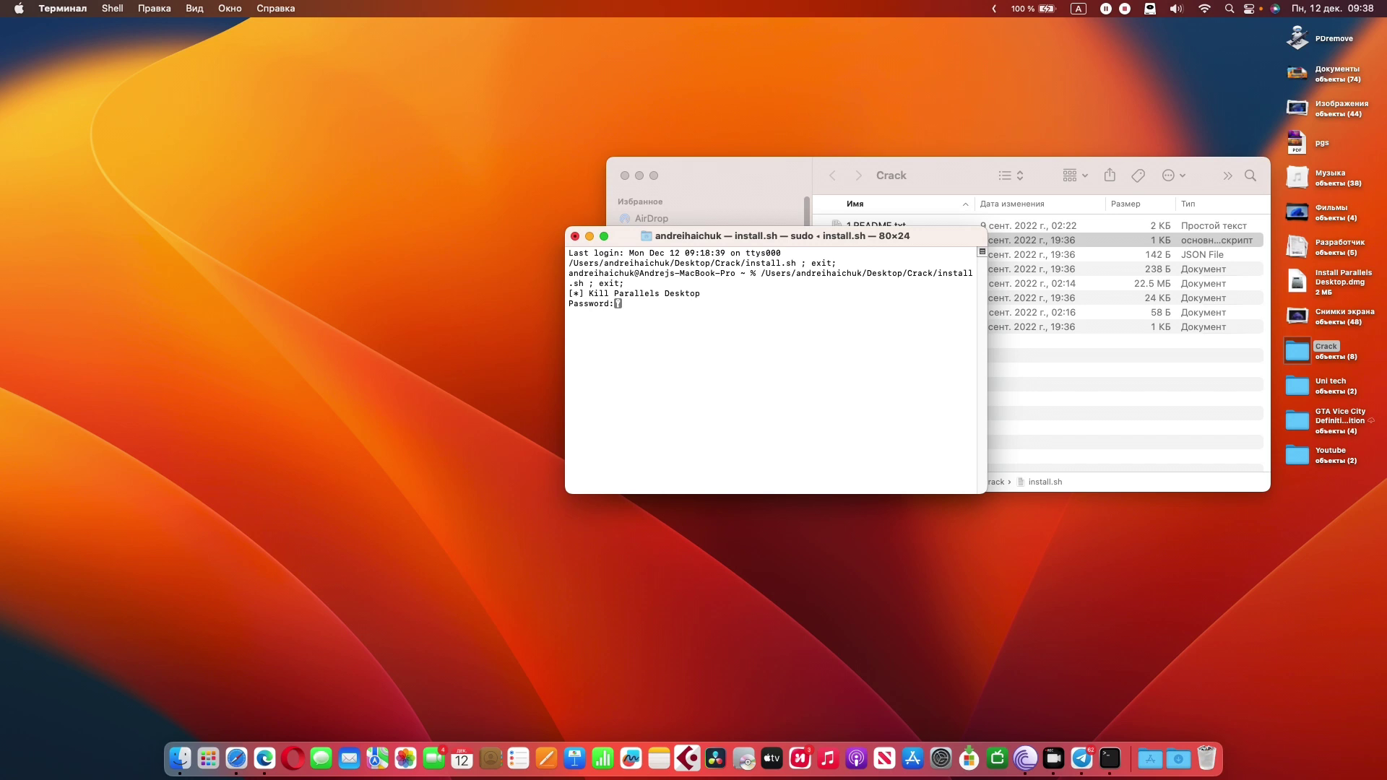
pyautogui.press('Return')
pyautogui.press('F4')
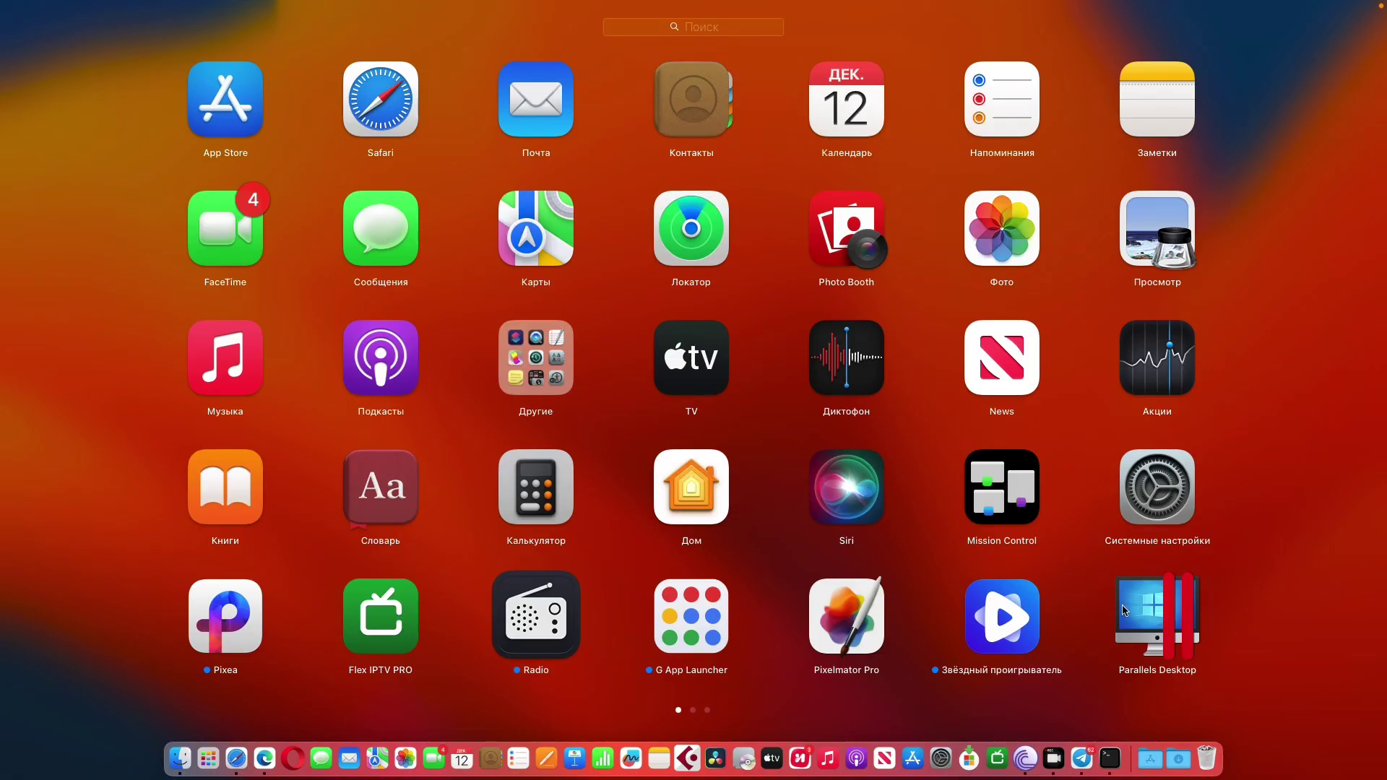
pyautogui.click(1313, 713)
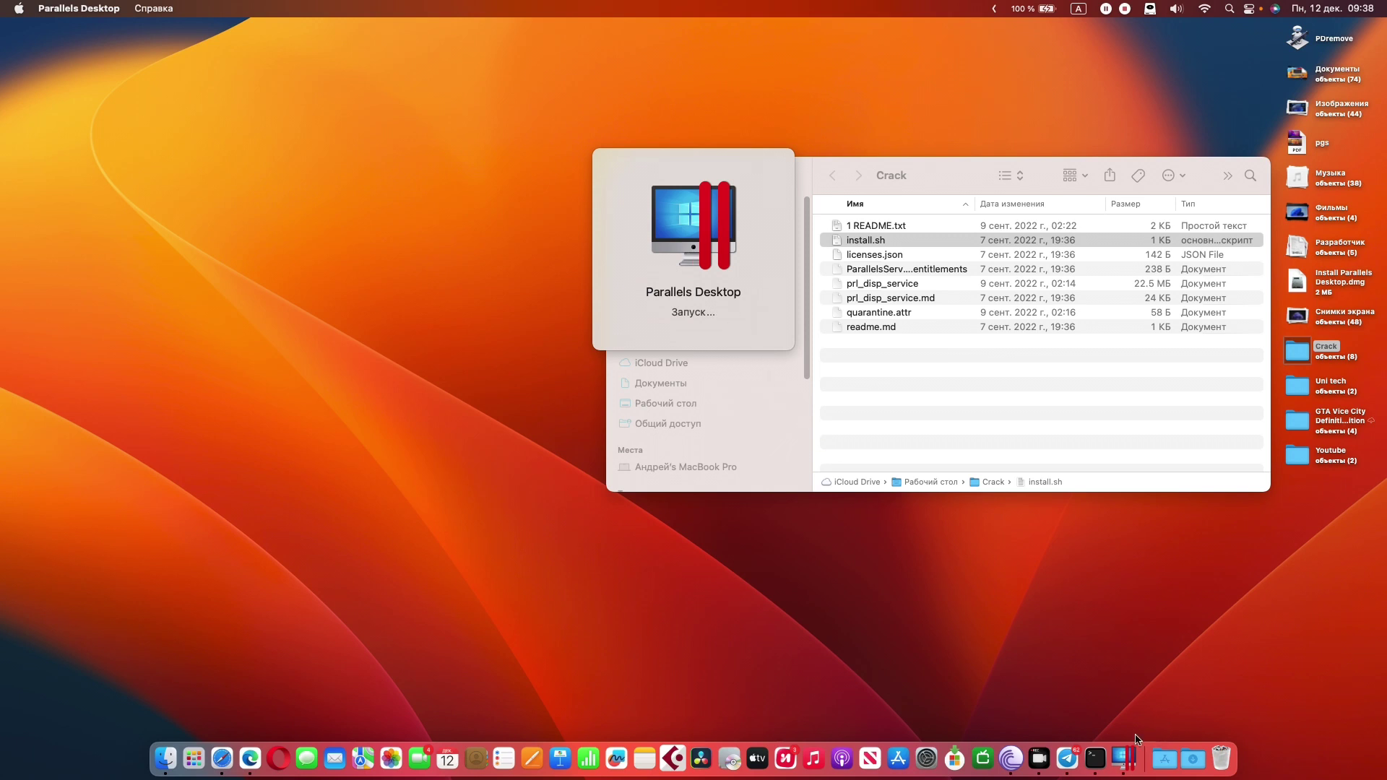
pyautogui.rightClick(1122, 757)
pyautogui.click(1139, 714)
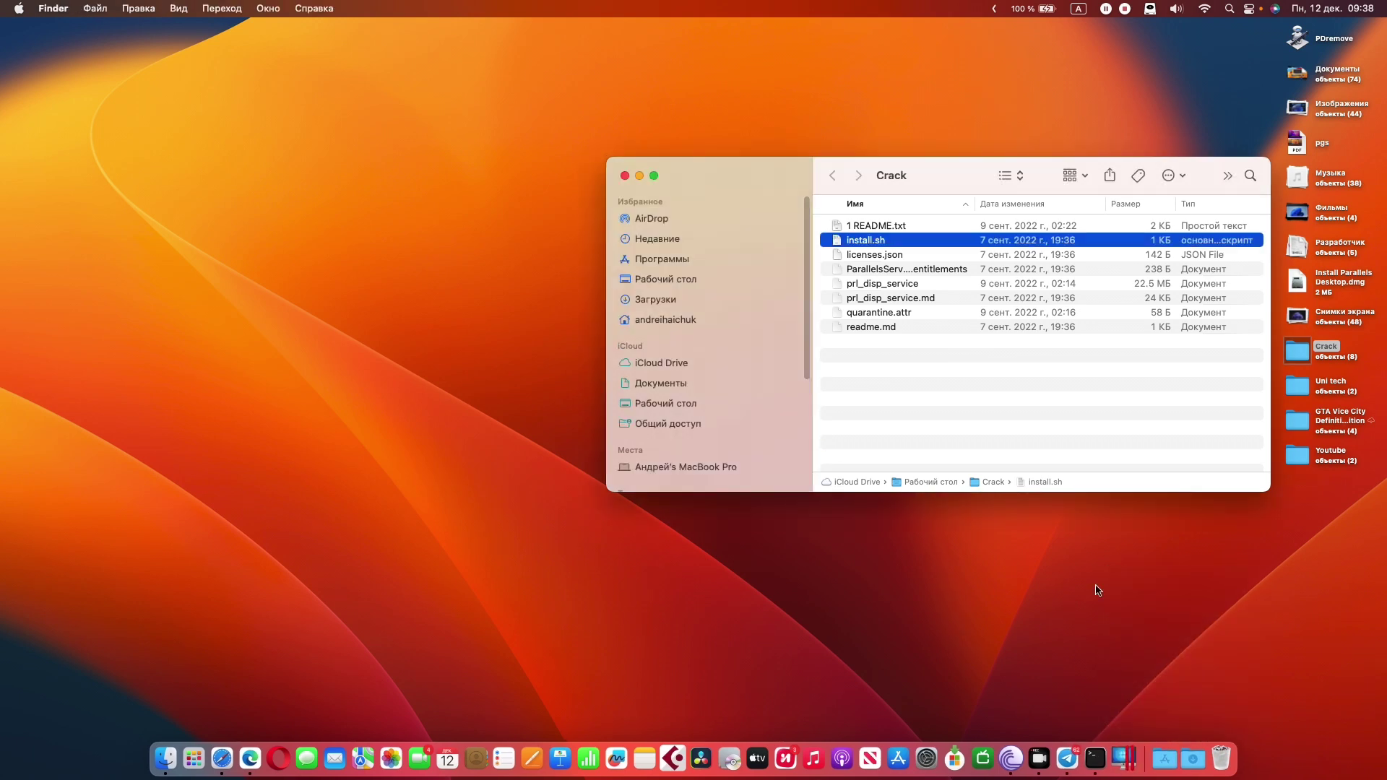
# - Run install.sh from the Crack folder again with the account password, and close the Terminal window
pyautogui.doubleClick(884, 242)
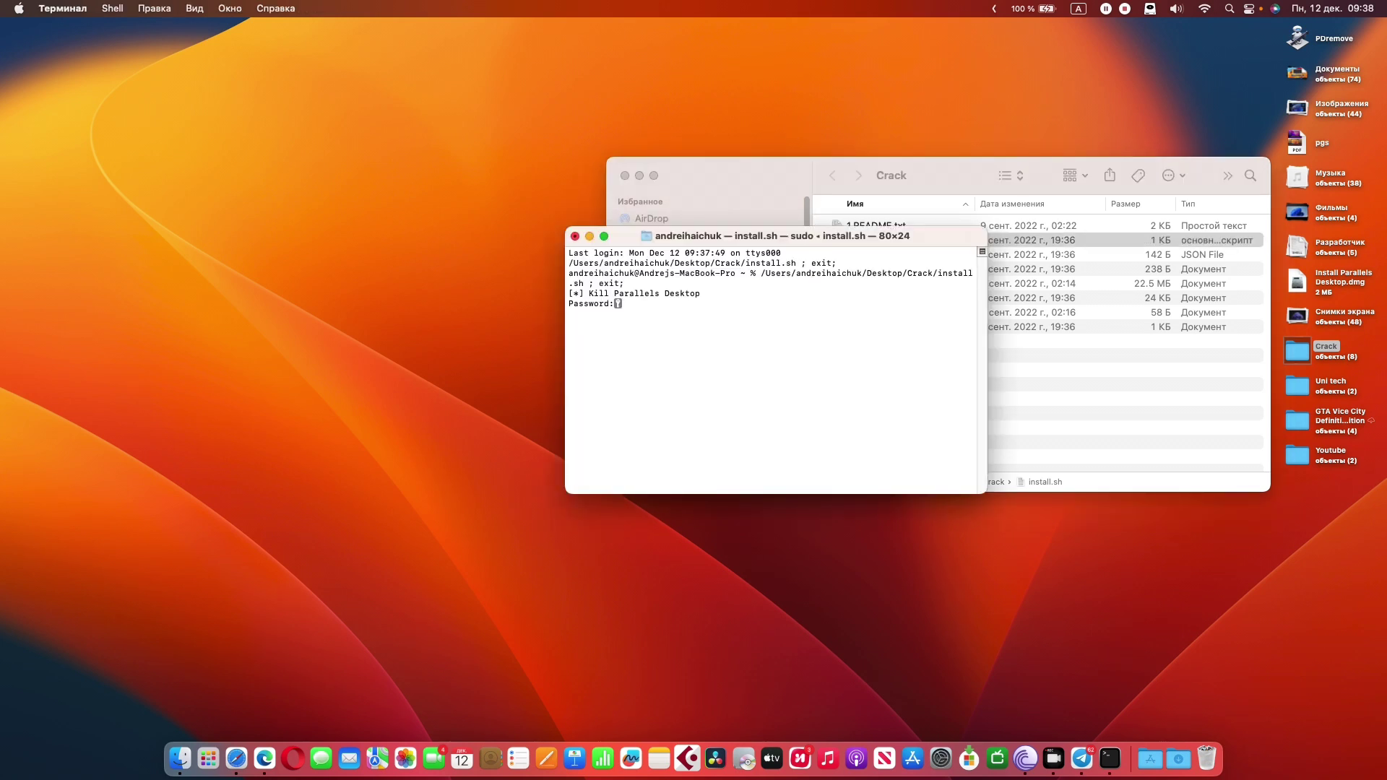
pyautogui.press('Return')
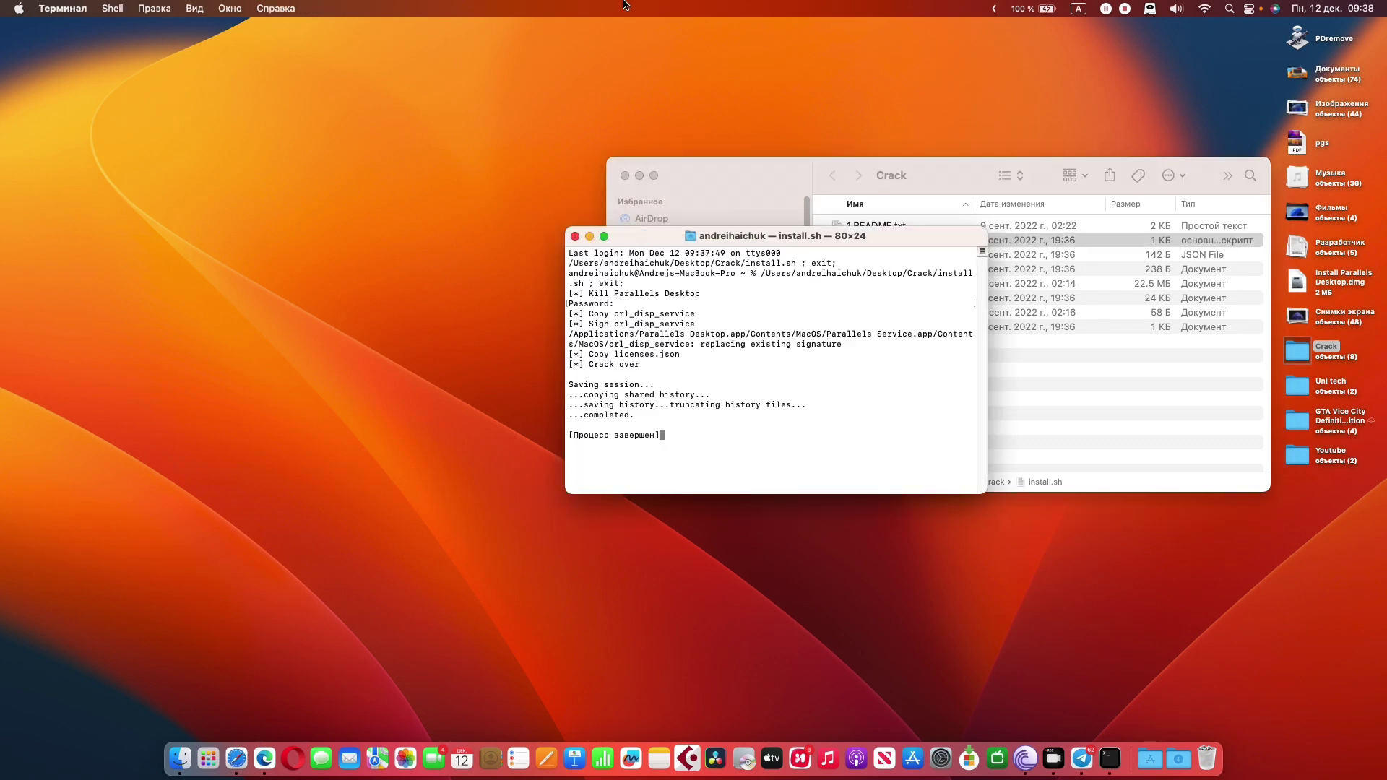
pyautogui.press('super+w')
# - Launch Parallels Desktop, check the version and license information in its about window and close that window
pyautogui.press('F4')
pyautogui.click(1151, 611)
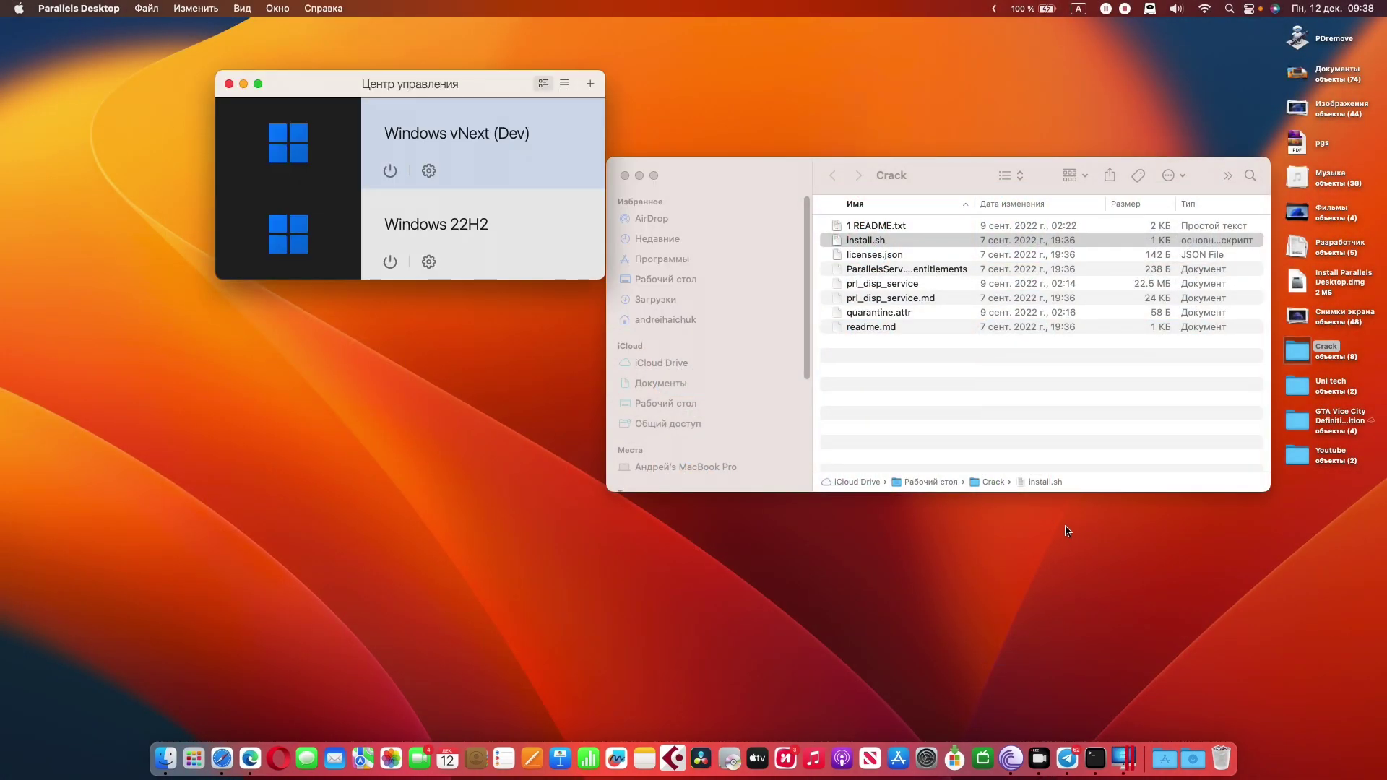
pyautogui.click(79, 7)
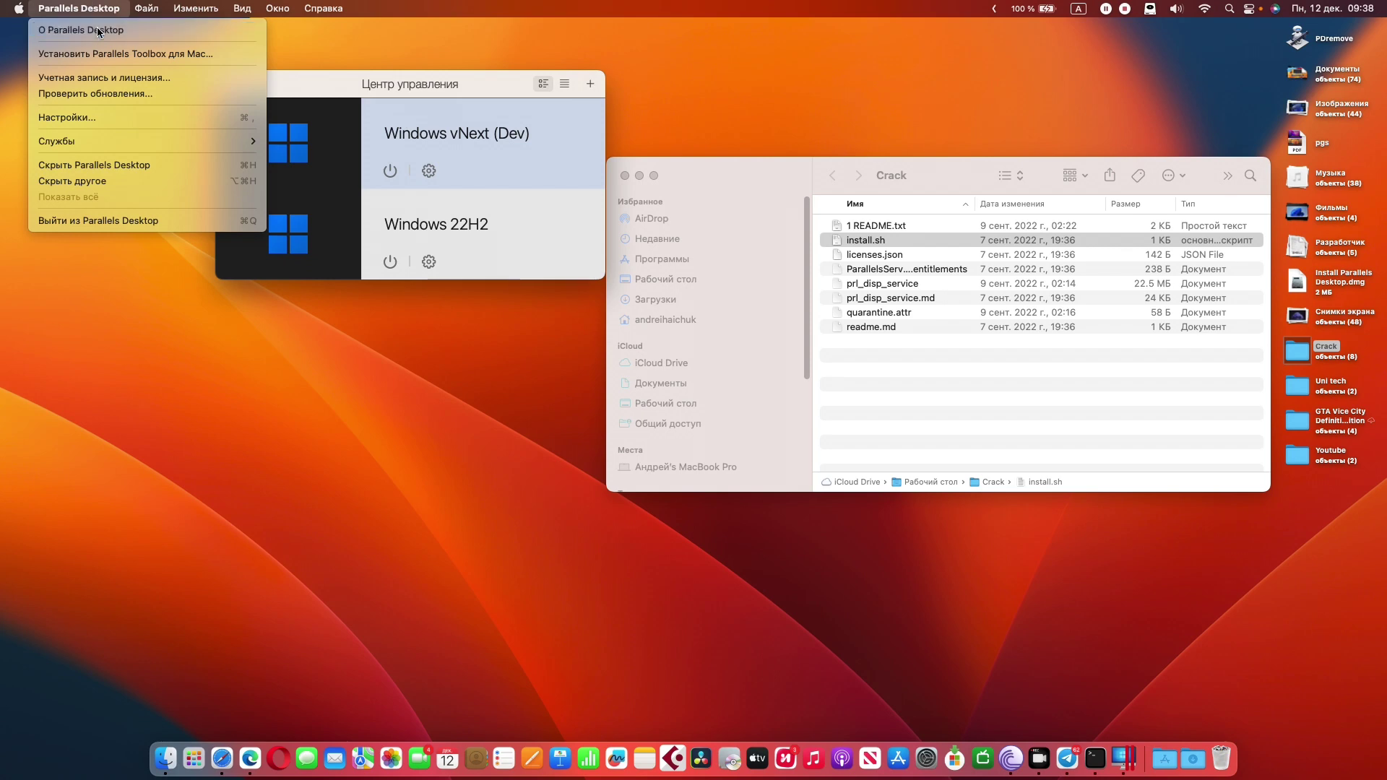
pyautogui.click(72, 31)
pyautogui.press('super+w')
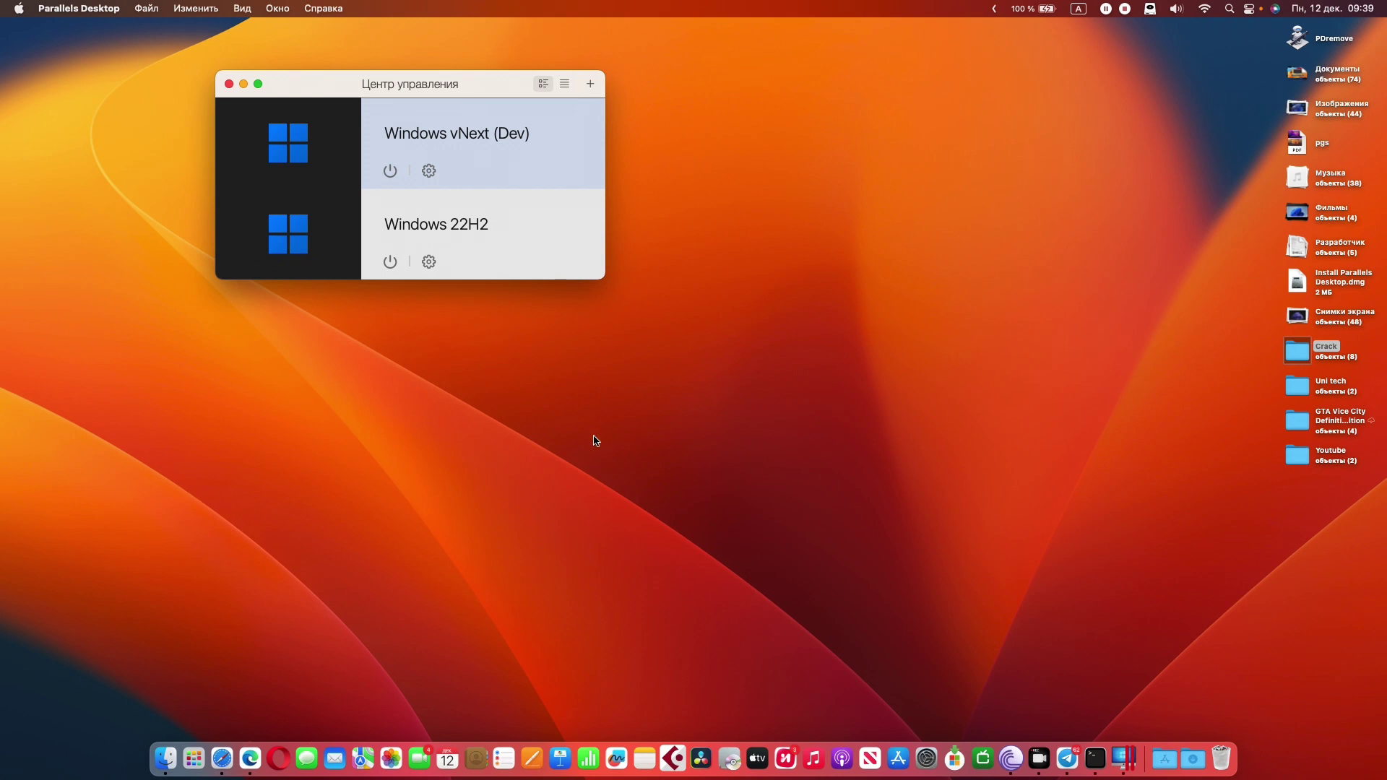
# - Switch to Microsoft Edge and open YouTube from the new tab page
pyautogui.click(250, 759)
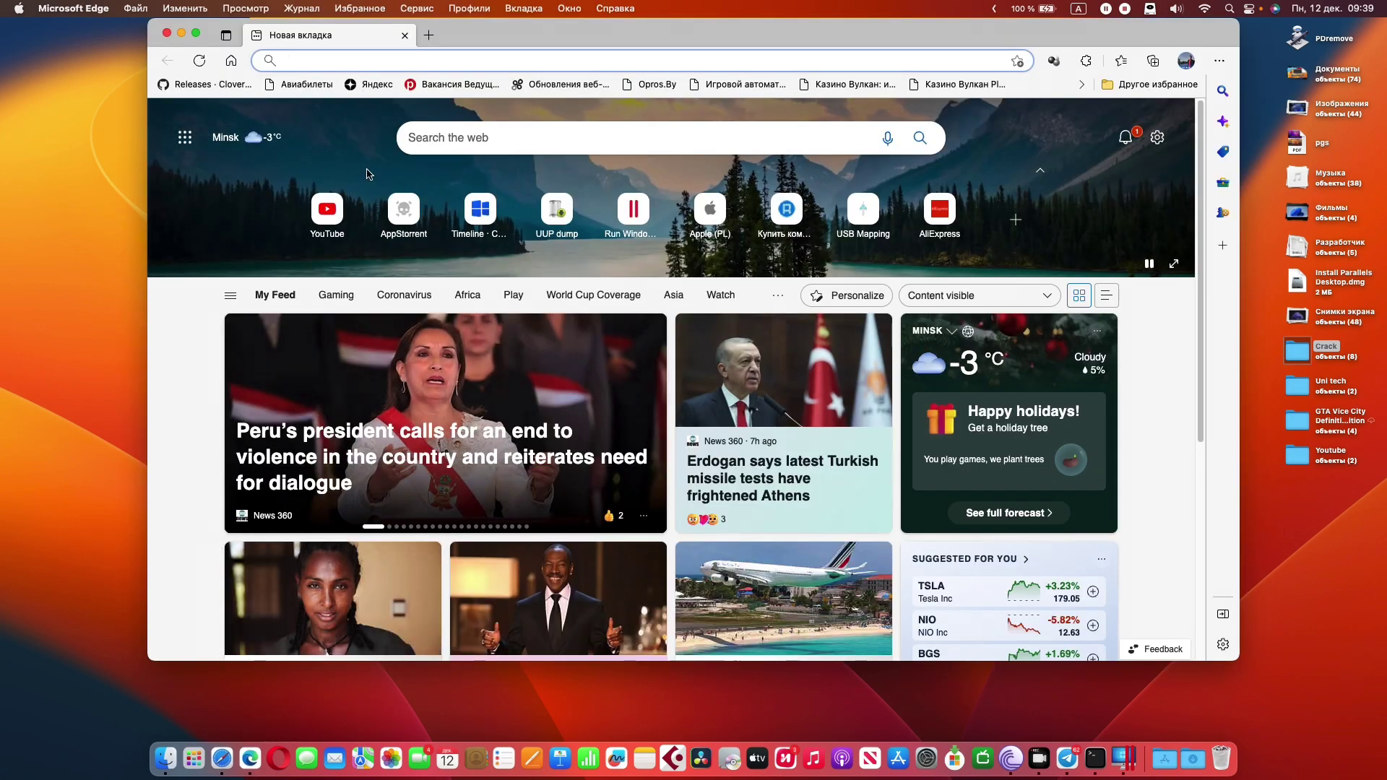
pyautogui.click(327, 210)
pyautogui.click(1161, 95)
pyautogui.click(1088, 203)
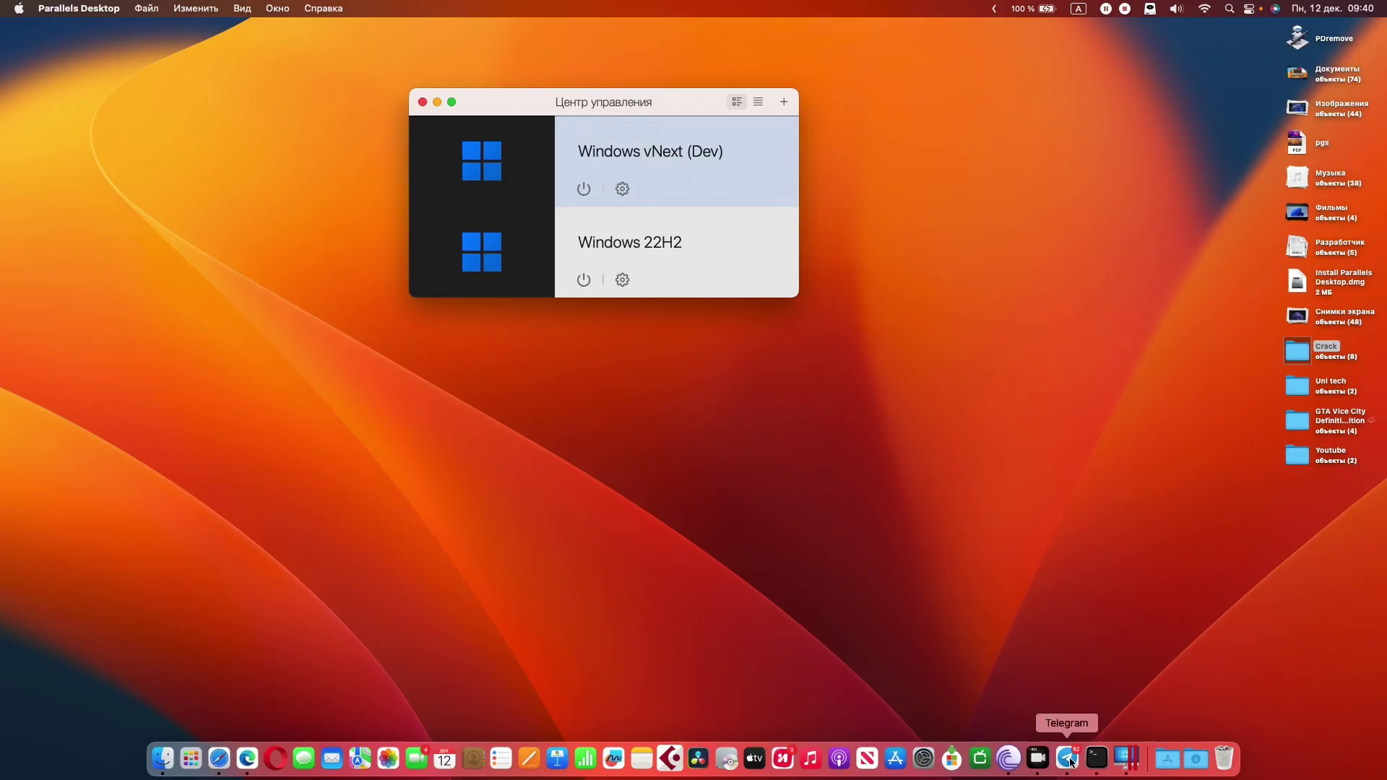
# - Show the licenses window and the about window of Parallels Desktop, and move the about window beside the Control Center
pyautogui.rightClick(1121, 765)
pyautogui.click(1150, 566)
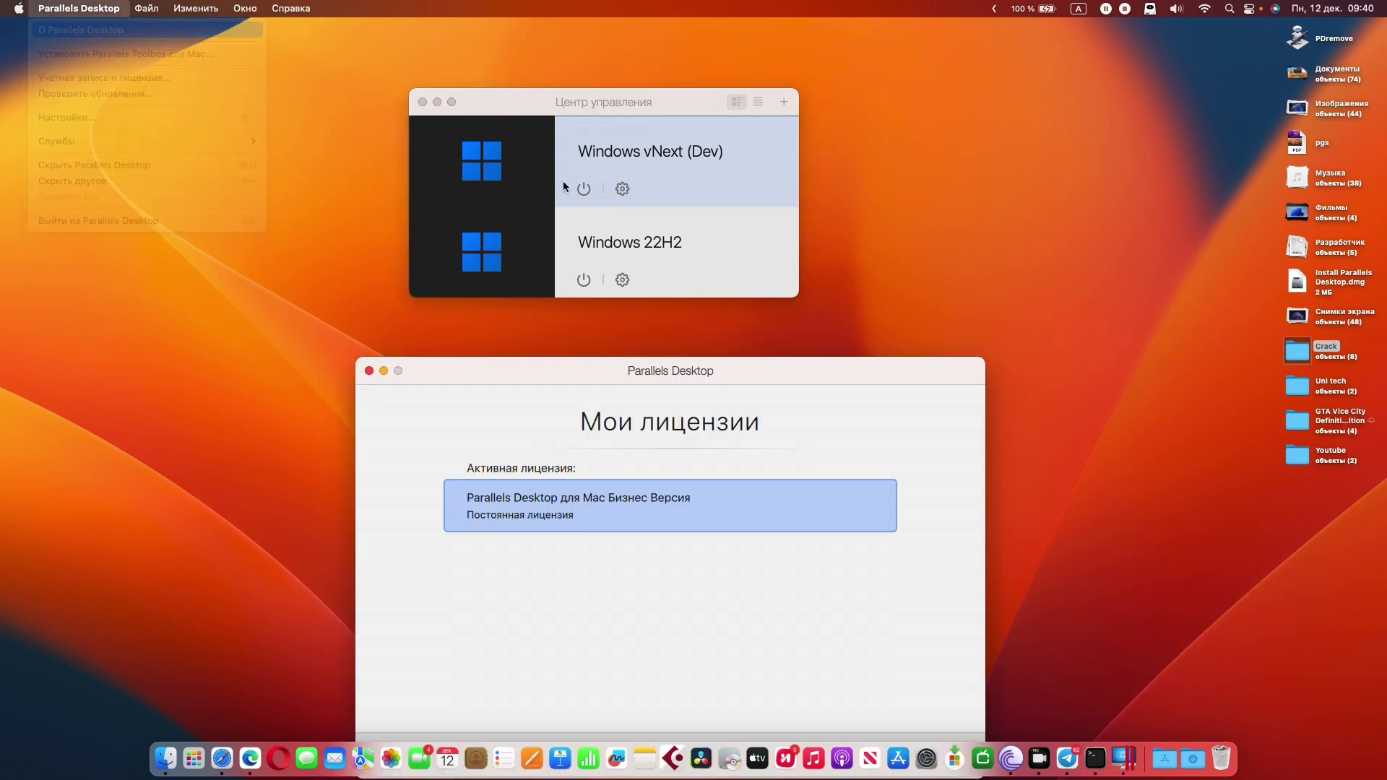
pyautogui.moveTo(731, 146); pyautogui.dragTo(1205, 250)
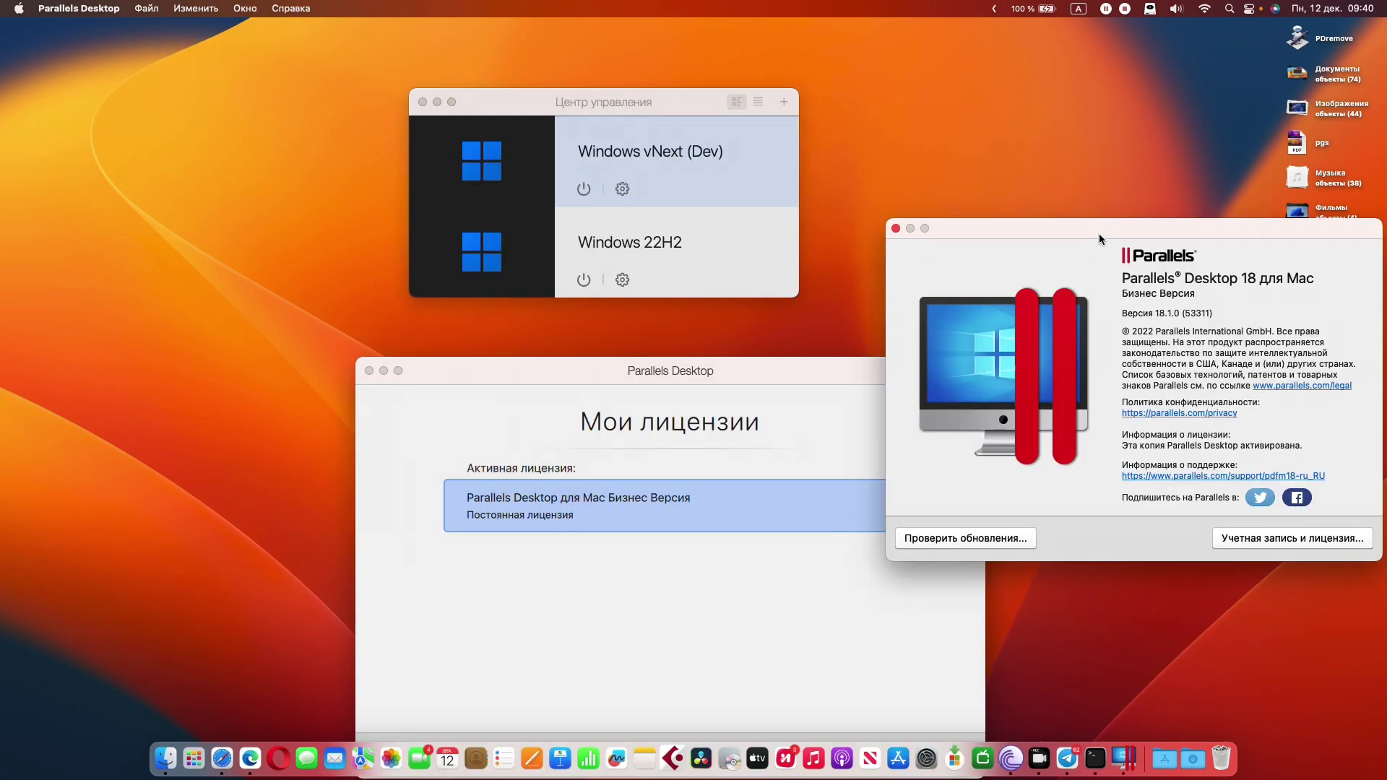
pyautogui.moveTo(1099, 232); pyautogui.dragTo(1026, 210)
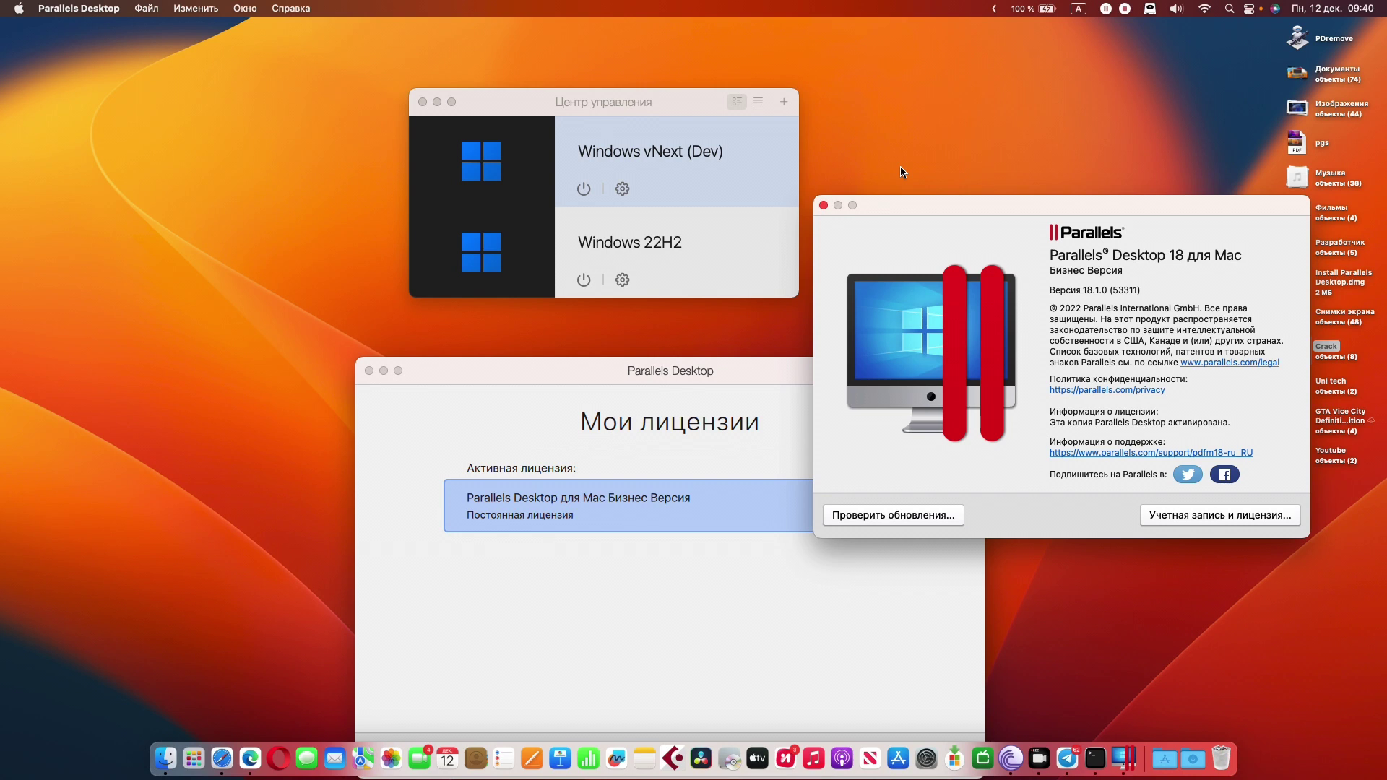